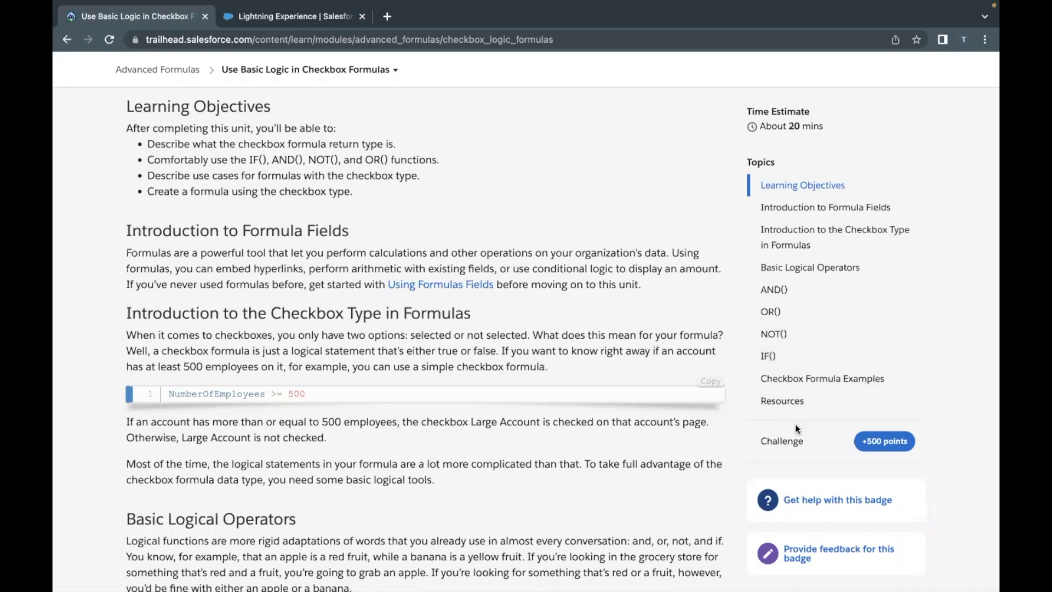
# Jump to the Hands-on Challenge section of the checkbox formulas unit.
pyautogui.click(796, 441)
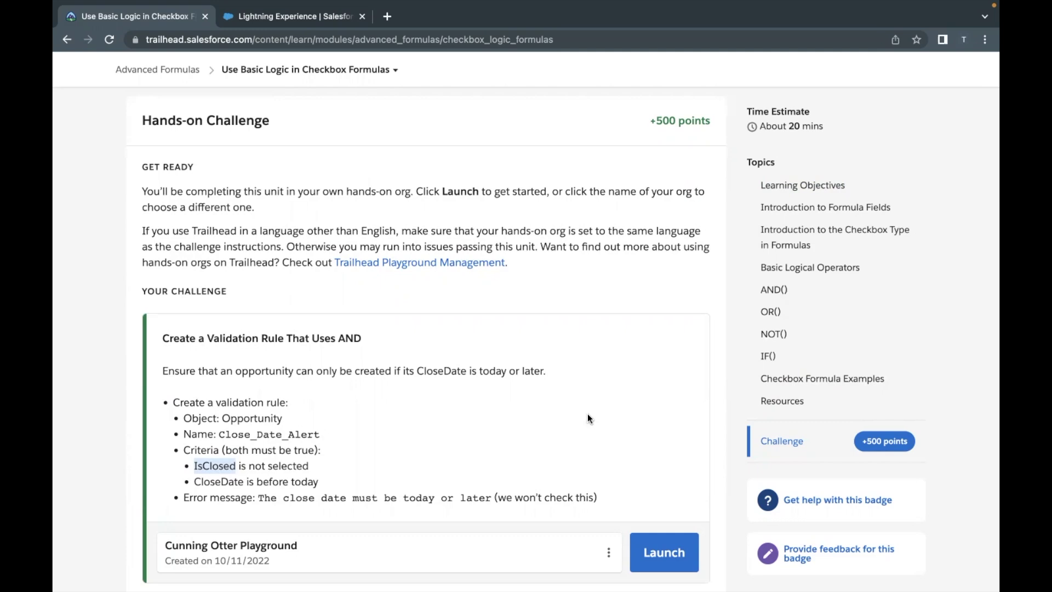
# Review the required error message and the IsClosed and CloseDate criteria, then switch to the playground org.
pyautogui.moveTo(258, 497); pyautogui.dragTo(410, 498)
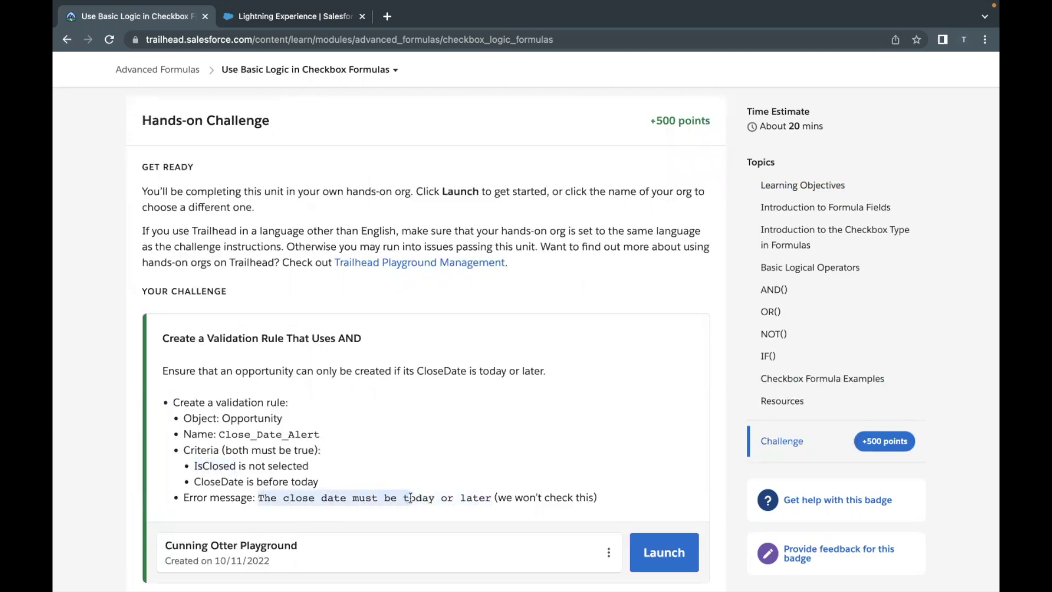
pyautogui.click(411, 498)
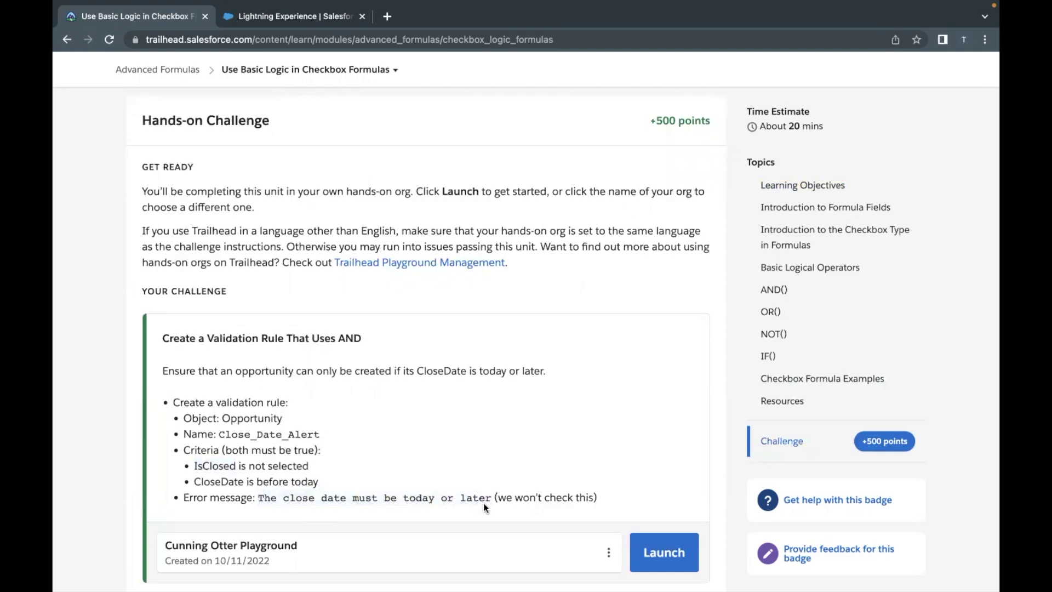
pyautogui.moveTo(497, 497); pyautogui.dragTo(280, 492)
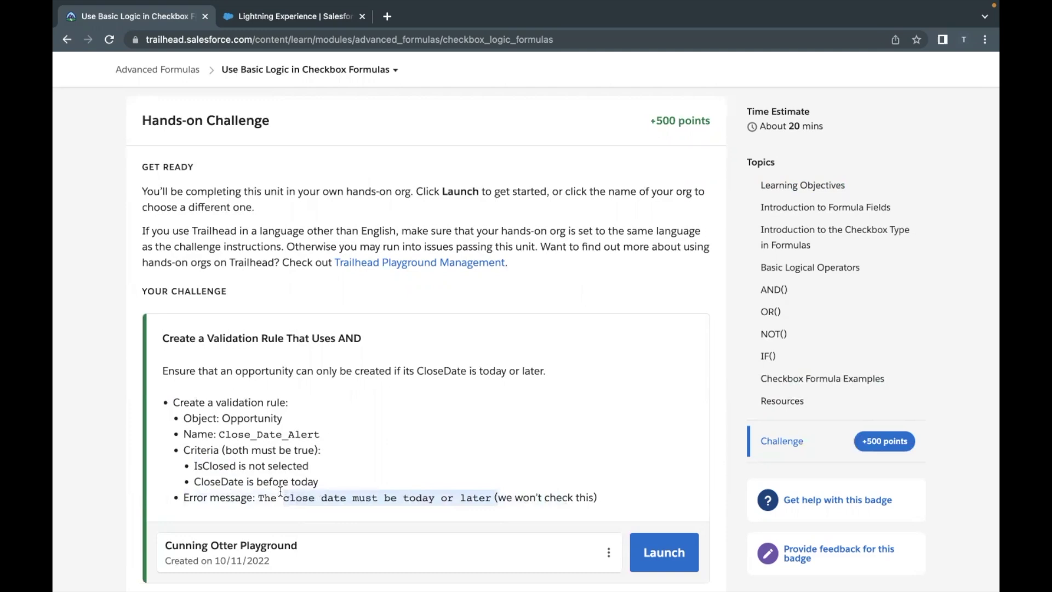
pyautogui.doubleClick(206, 466)
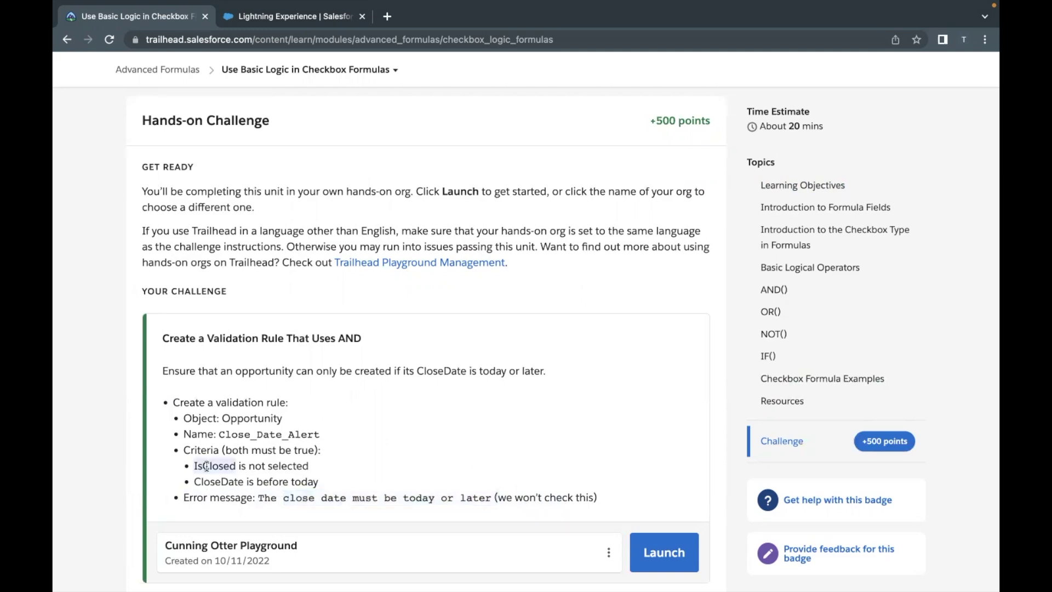
pyautogui.doubleClick(206, 477)
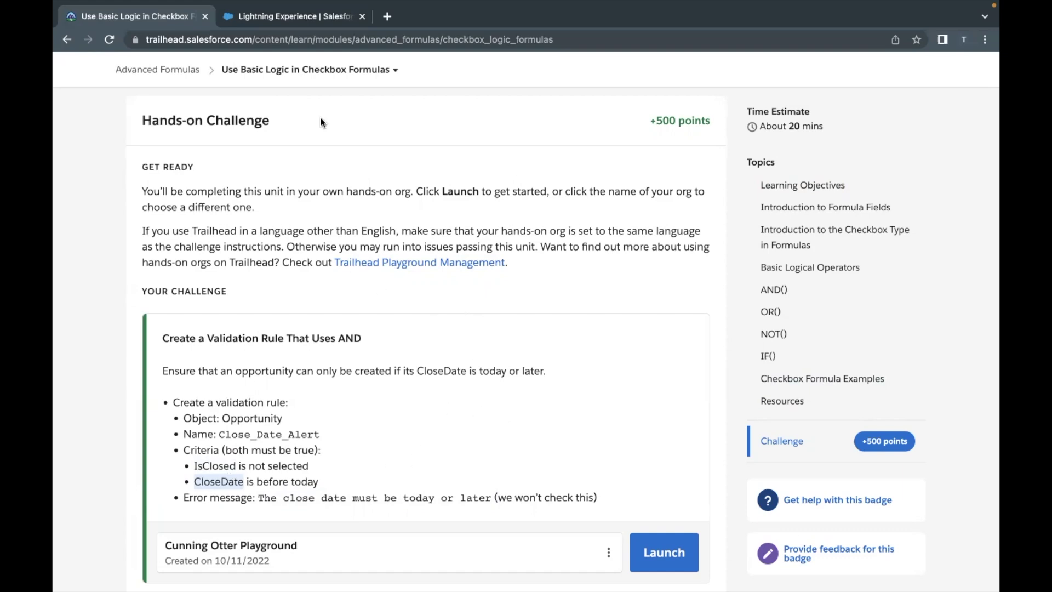
pyautogui.click(290, 24)
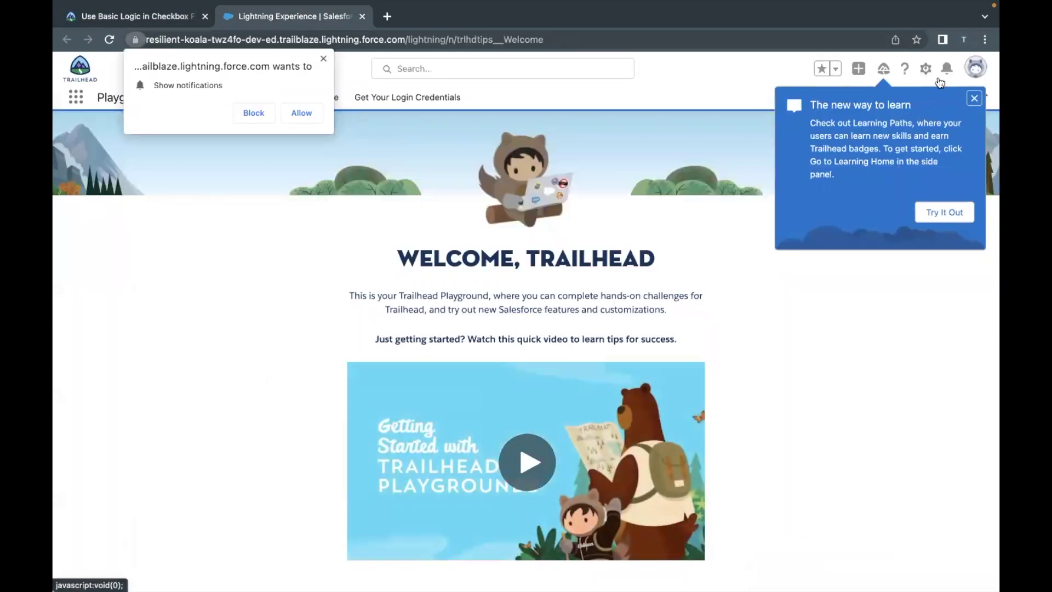
# Go to Setup's Object Manager, filter objects for 'opp', and open Opportunity.
pyautogui.click(973, 98)
pyautogui.click(925, 69)
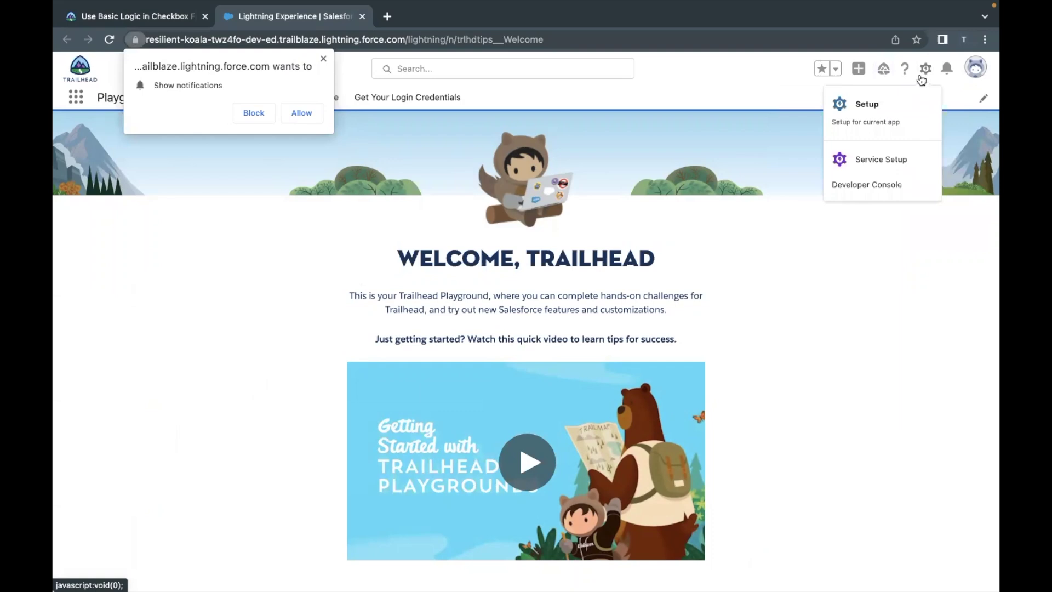
pyautogui.click(871, 108)
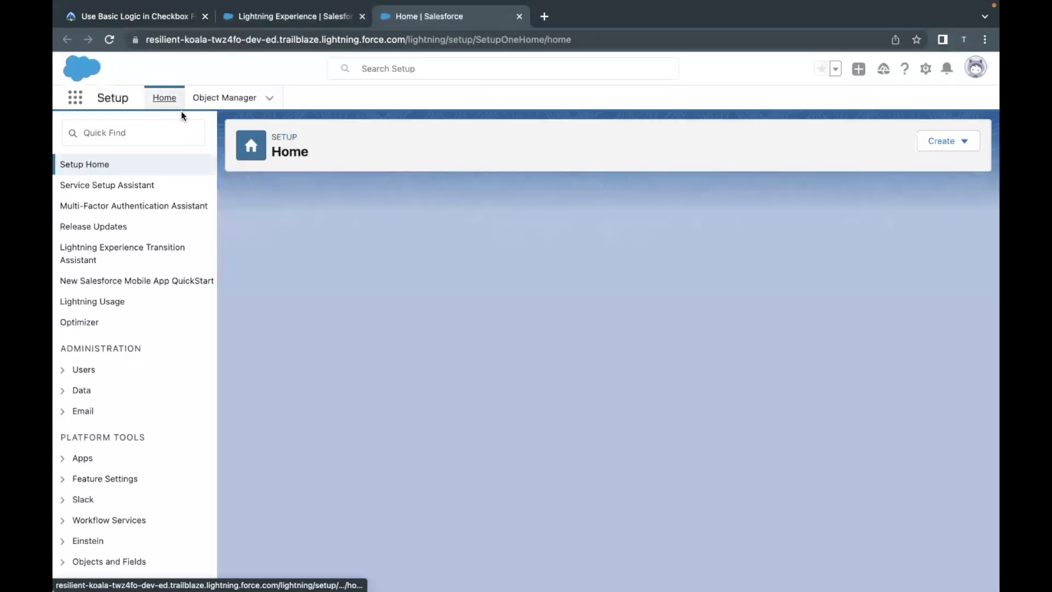
pyautogui.click(213, 108)
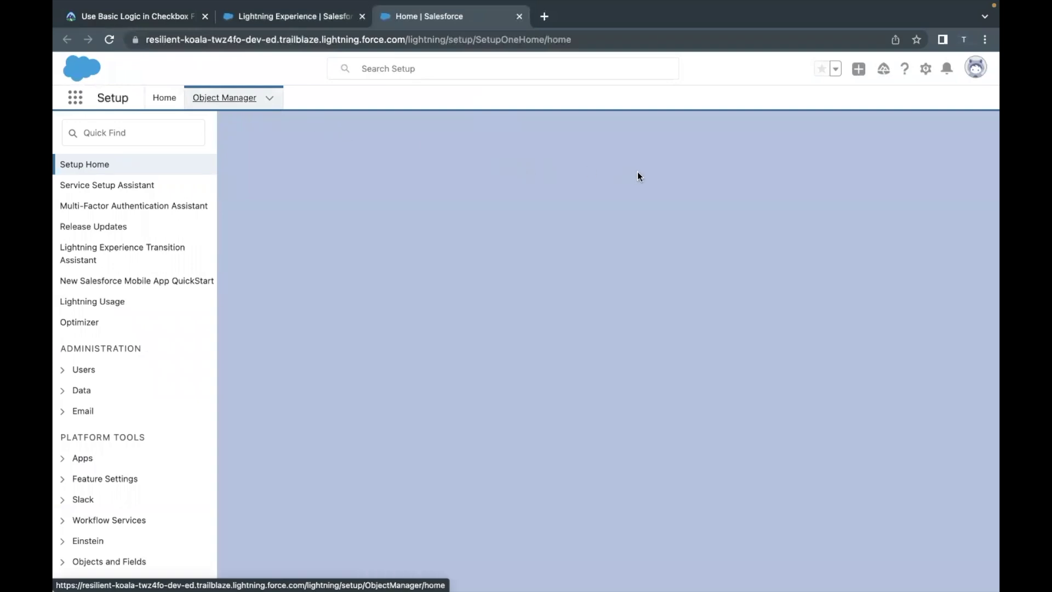
pyautogui.click(322, 58)
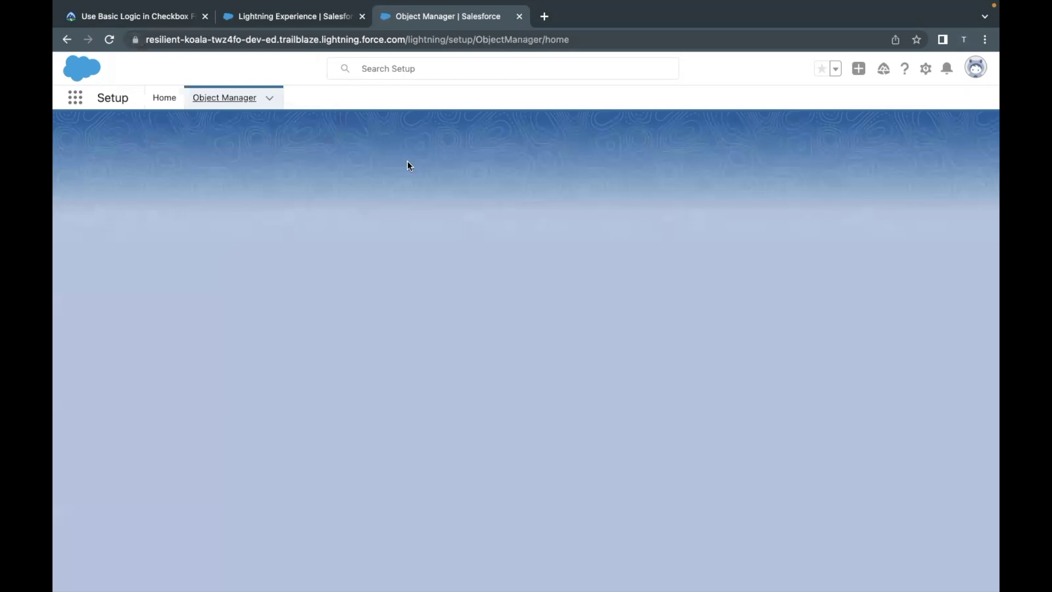
pyautogui.click(746, 148)
pyautogui.write('opp')
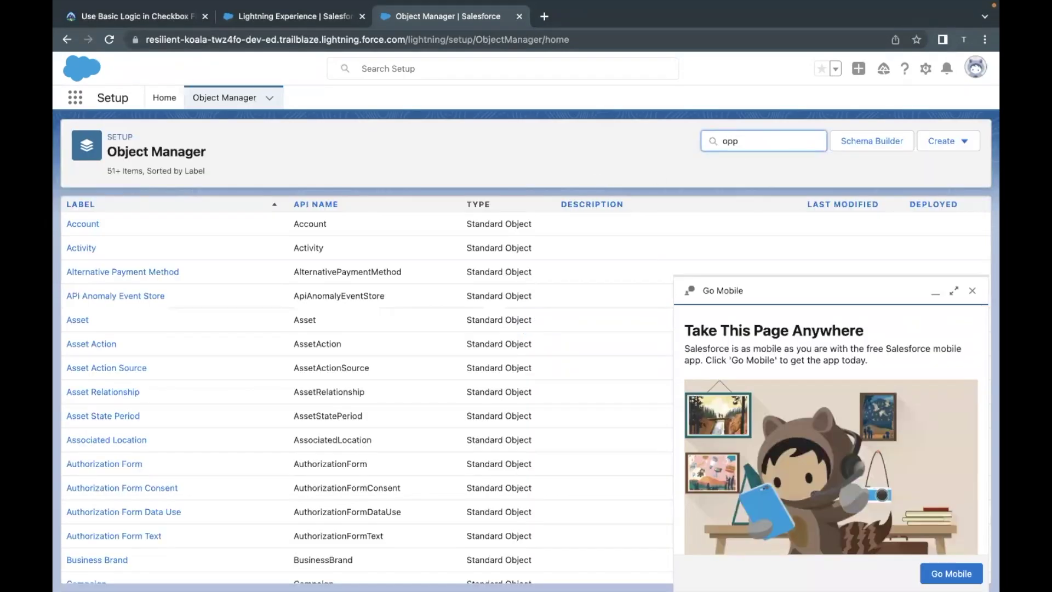
pyautogui.click(972, 289)
pyautogui.click(97, 224)
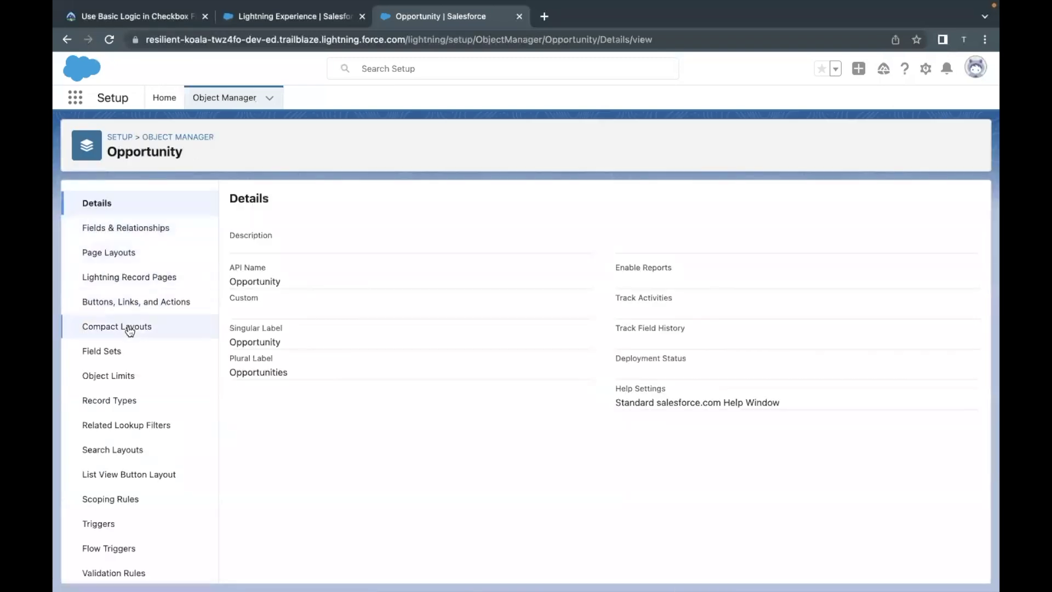
# Start a new rule from Opportunity's Validation Rules list.
pyautogui.scroll(-1, 130, 331)
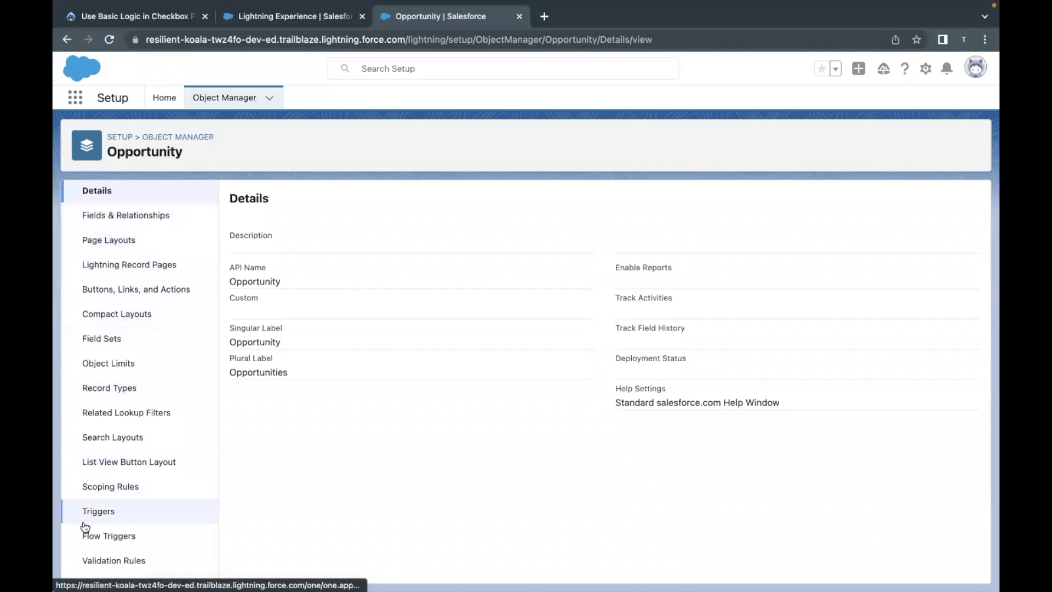
pyautogui.click(130, 564)
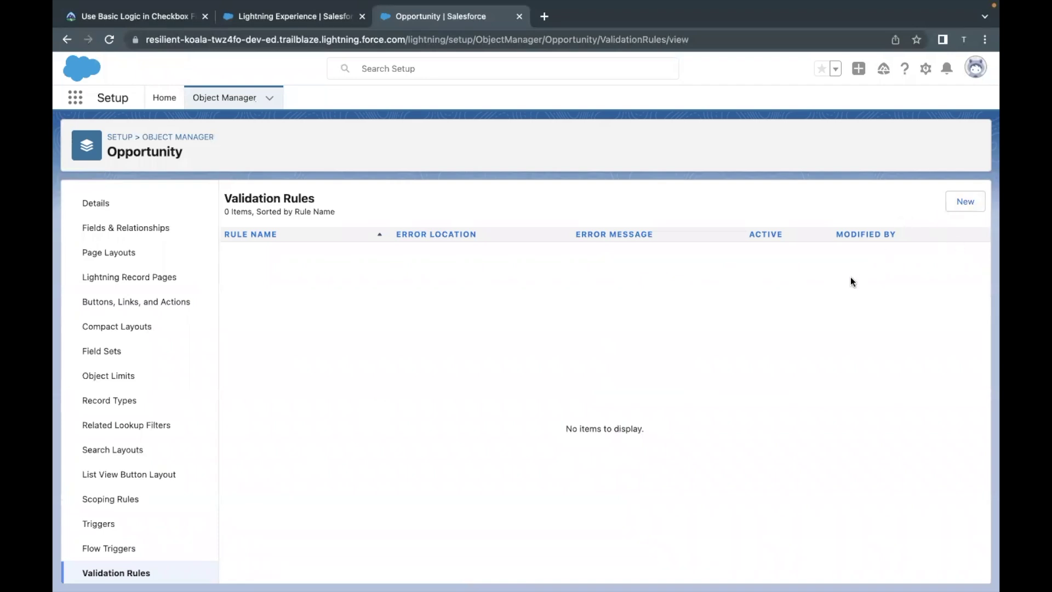
pyautogui.click(951, 204)
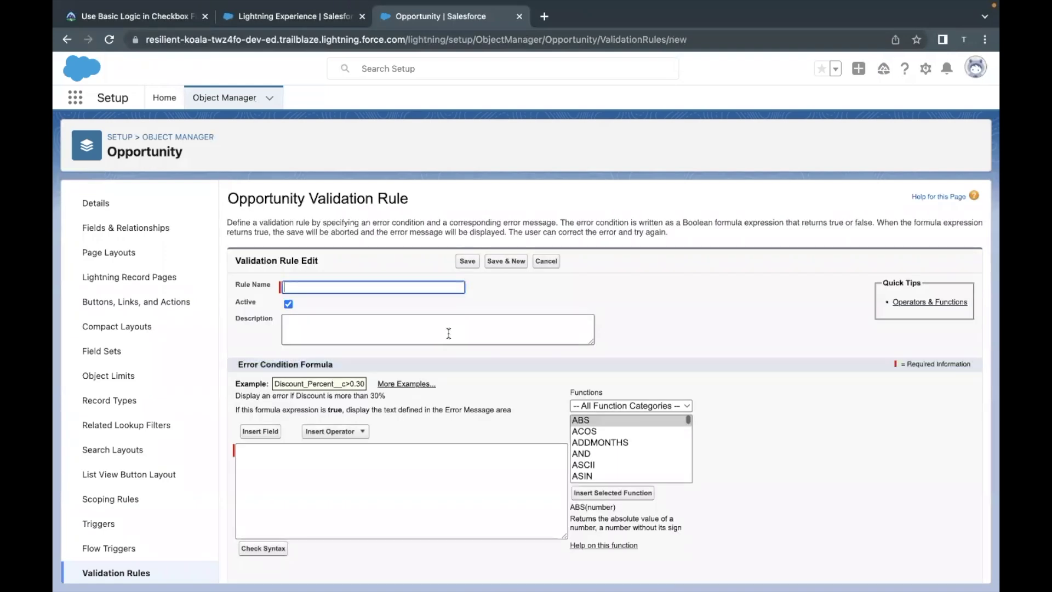
# Copy Close_Date_Alert from the Trailhead challenge and paste it as the Rule Name.
pyautogui.click(337, 456)
pyautogui.click(344, 287)
pyautogui.click(160, 18)
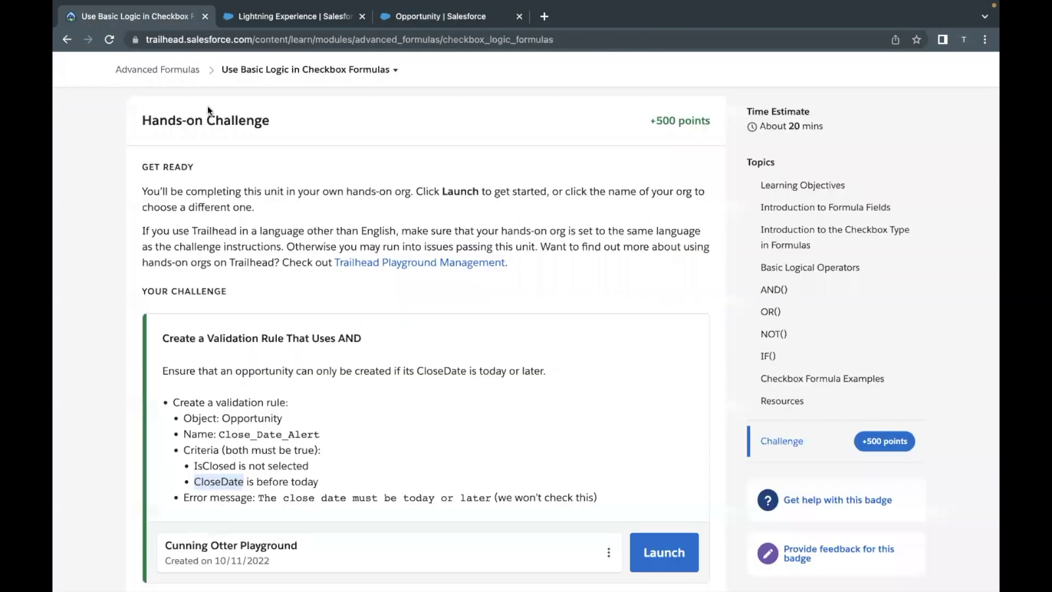
pyautogui.scroll(-1, 205, 340)
pyautogui.moveTo(220, 403); pyautogui.dragTo(319, 404)
pyautogui.click(269, 400)
pyautogui.doubleClick(236, 402)
pyautogui.hotkey('ctrl', 'c')
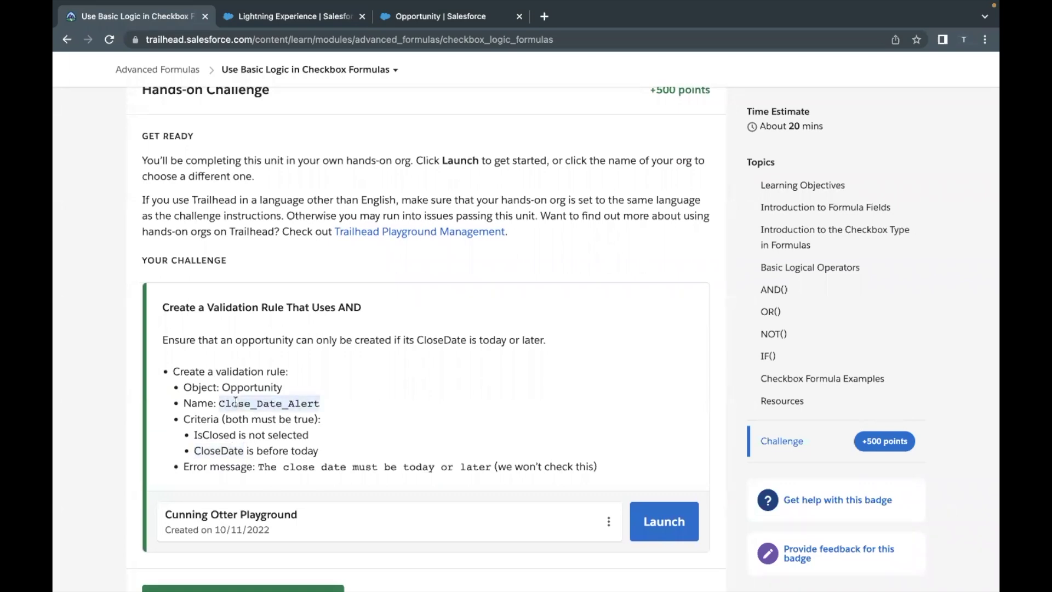
pyautogui.click(419, 17)
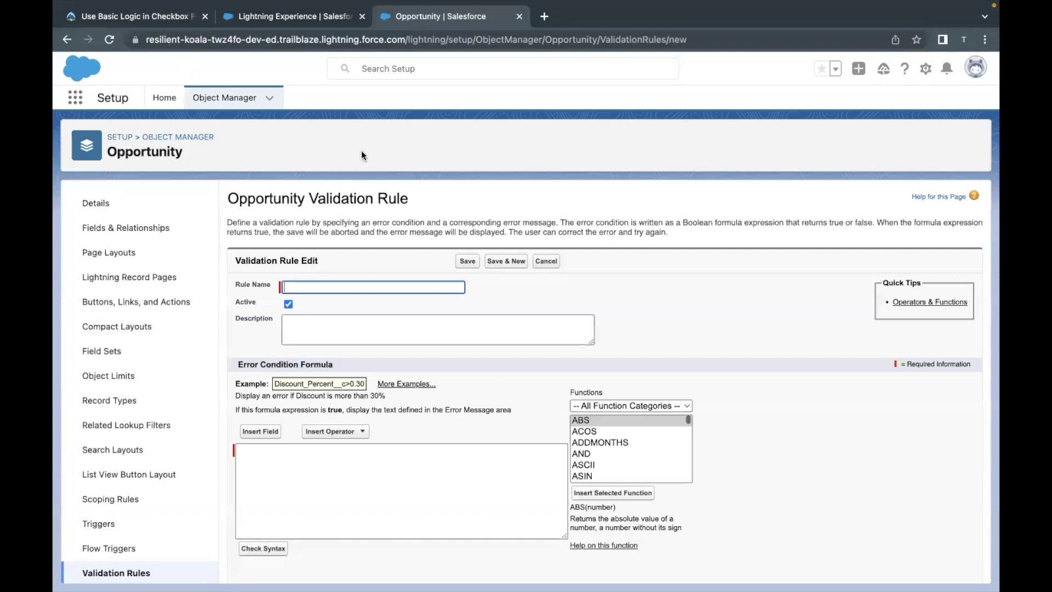
pyautogui.hotkey('ctrl', 'v')
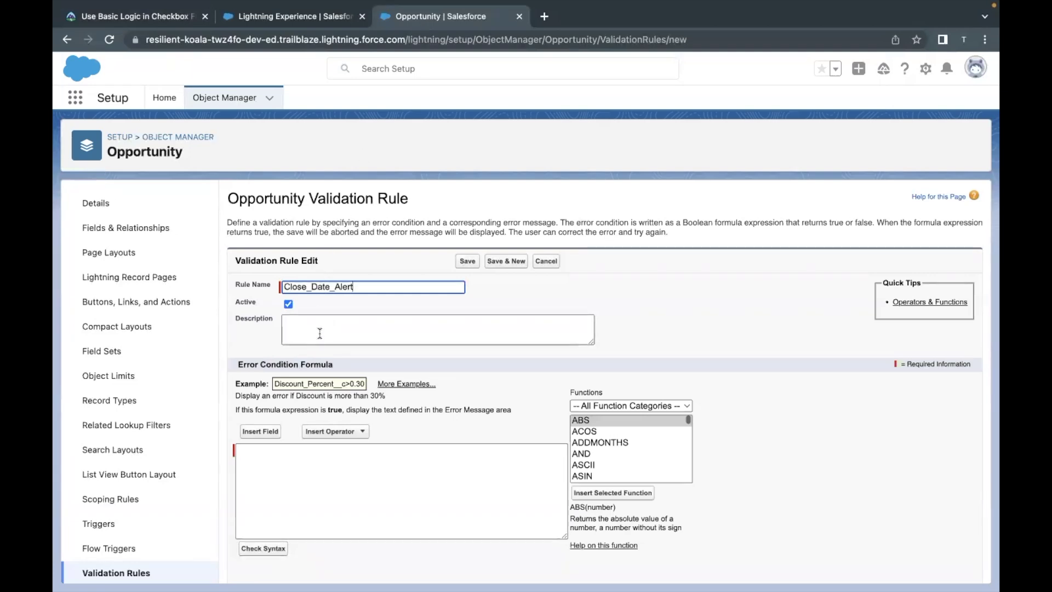
pyautogui.scroll(-1, 320, 331)
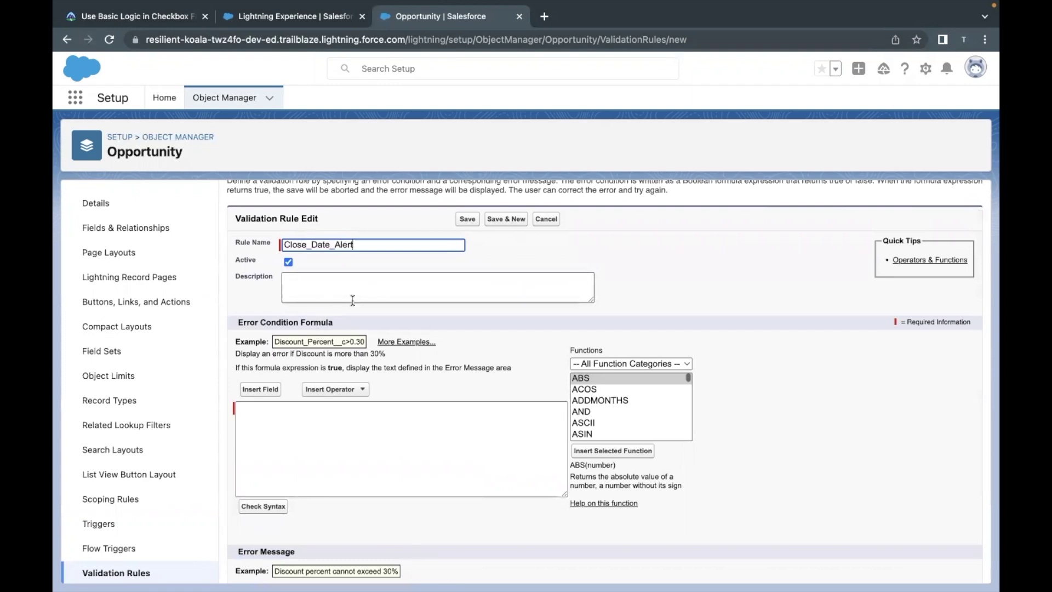
# Insert the AND function into the error condition formula, confirming both conditions must be true.
pyautogui.click(347, 412)
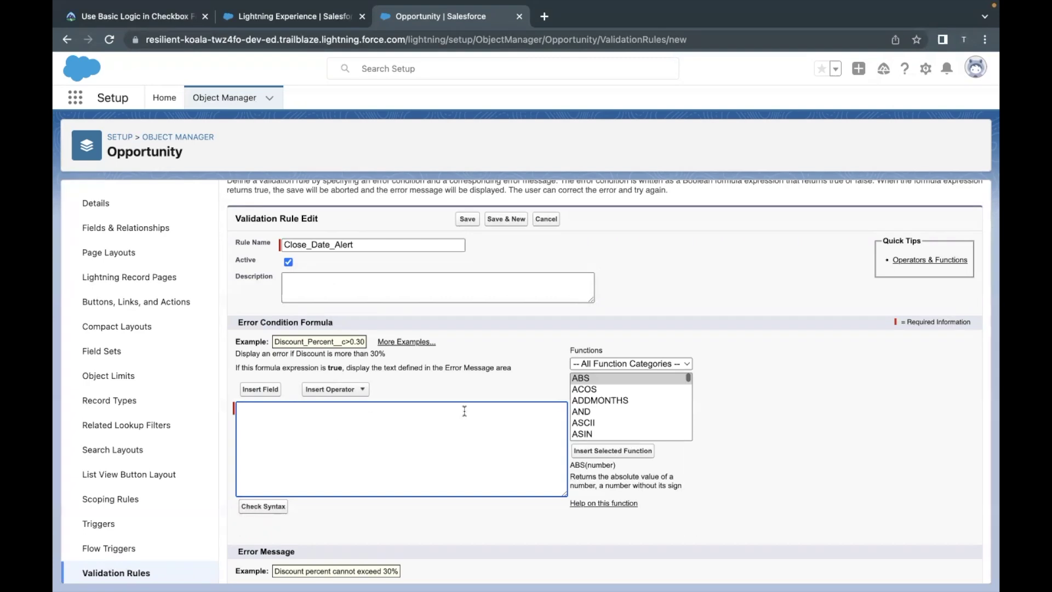
pyautogui.click(579, 413)
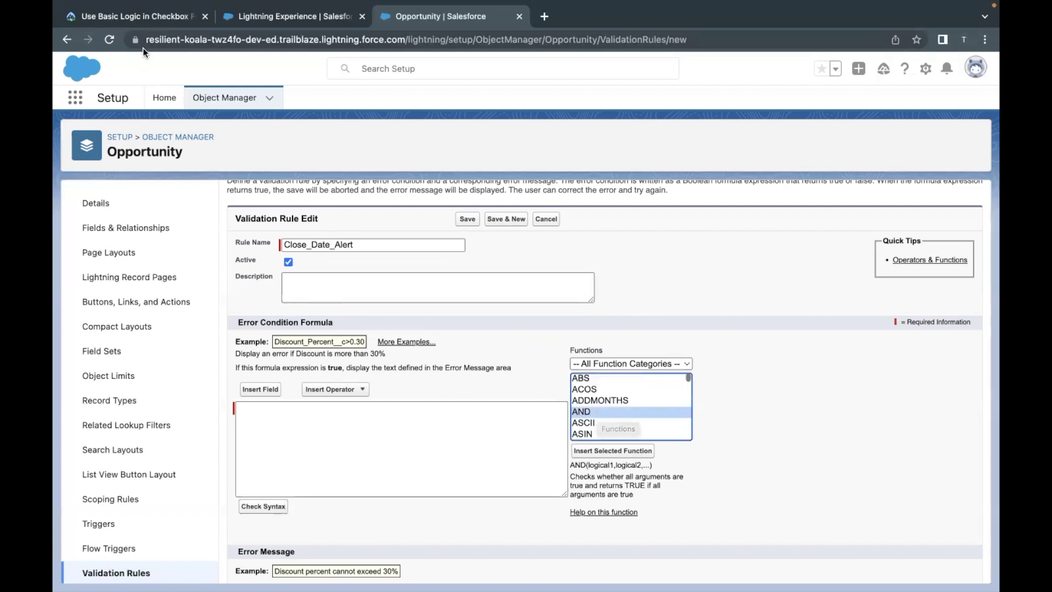
pyautogui.click(146, 18)
pyautogui.moveTo(190, 421); pyautogui.dragTo(307, 423)
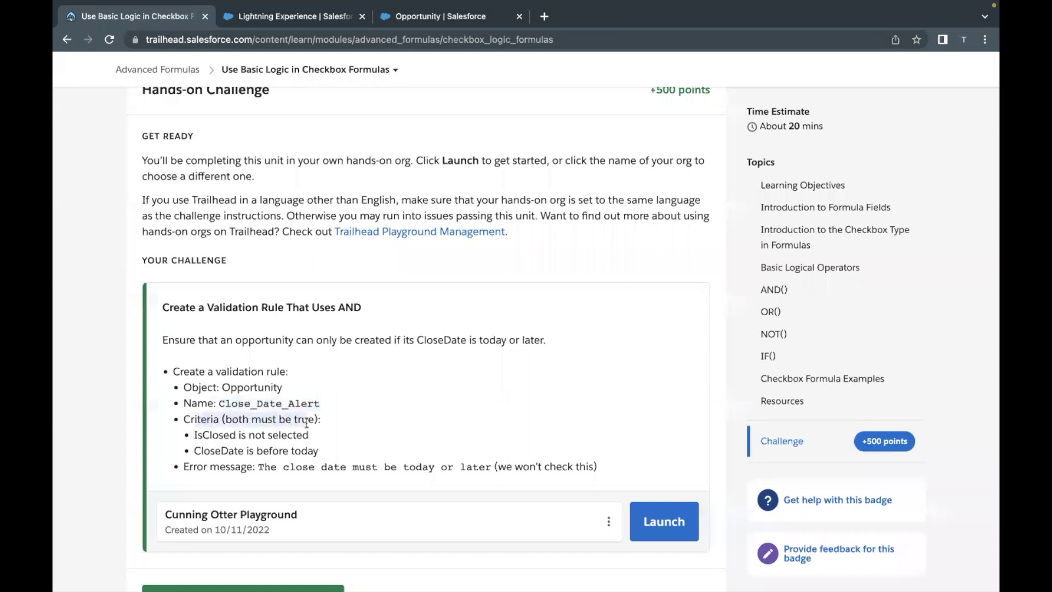
pyautogui.click(399, 22)
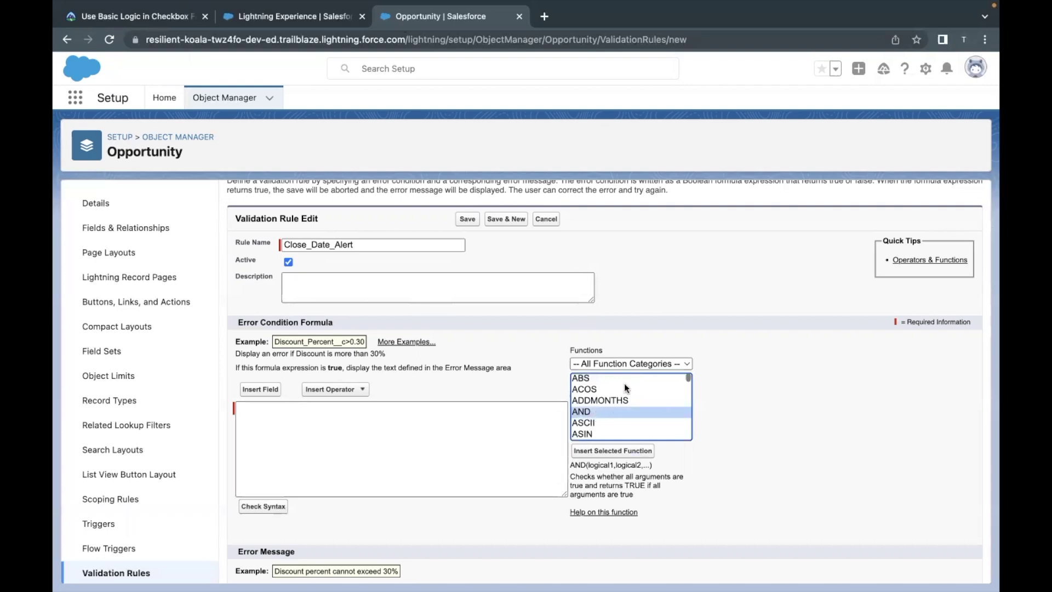
pyautogui.click(614, 453)
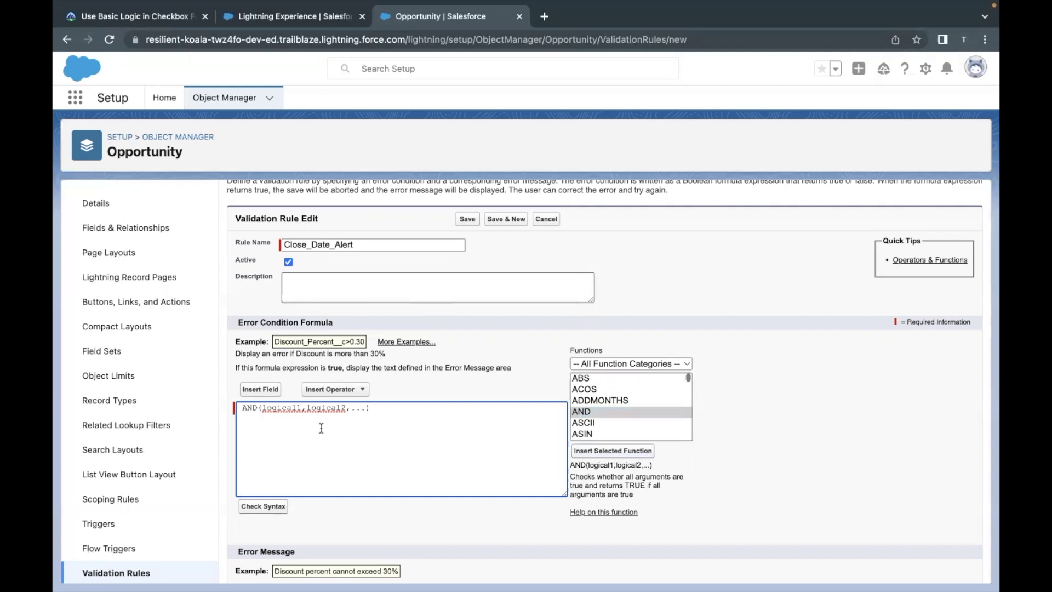
# Inspect the template's logical1, logical2 and trailing '...' placeholders.
pyautogui.doubleClick(283, 410)
pyautogui.click(364, 415)
pyautogui.doubleClick(292, 409)
pyautogui.doubleClick(319, 409)
pyautogui.moveTo(350, 410); pyautogui.dragTo(366, 411)
pyautogui.doubleClick(290, 408)
pyautogui.click(590, 423)
# Replace logical1 with a NOT function and select its placeholder argument.
pyautogui.press('n')
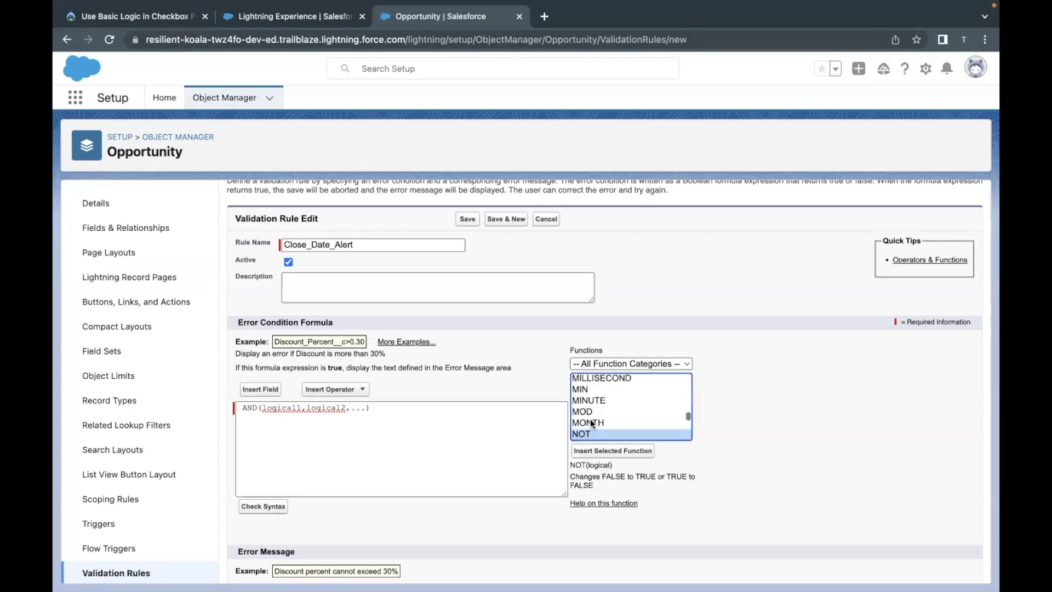
pyautogui.scroll(-1, 588, 437)
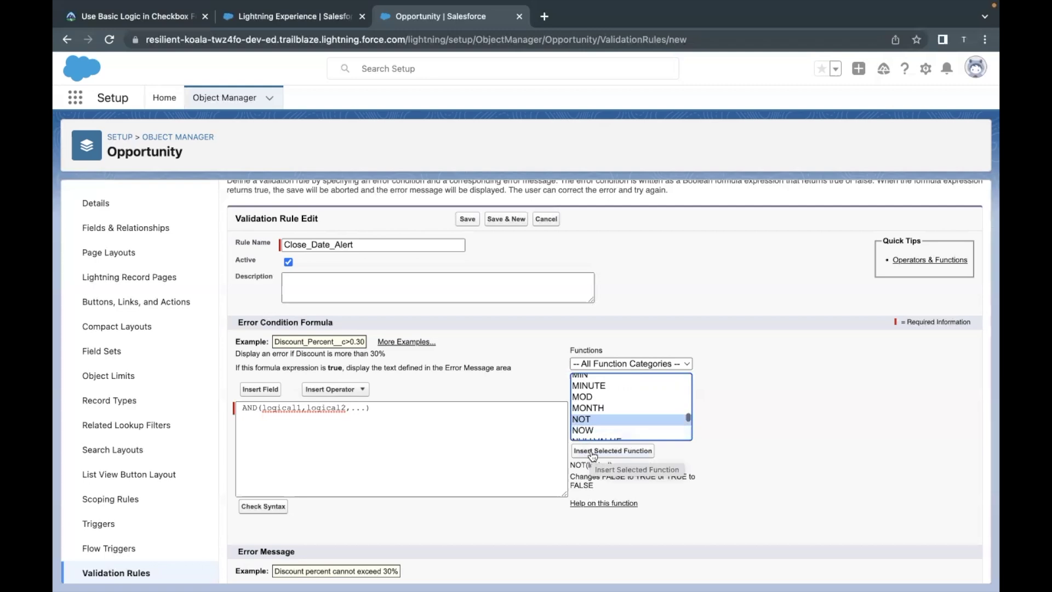
pyautogui.doubleClick(282, 408)
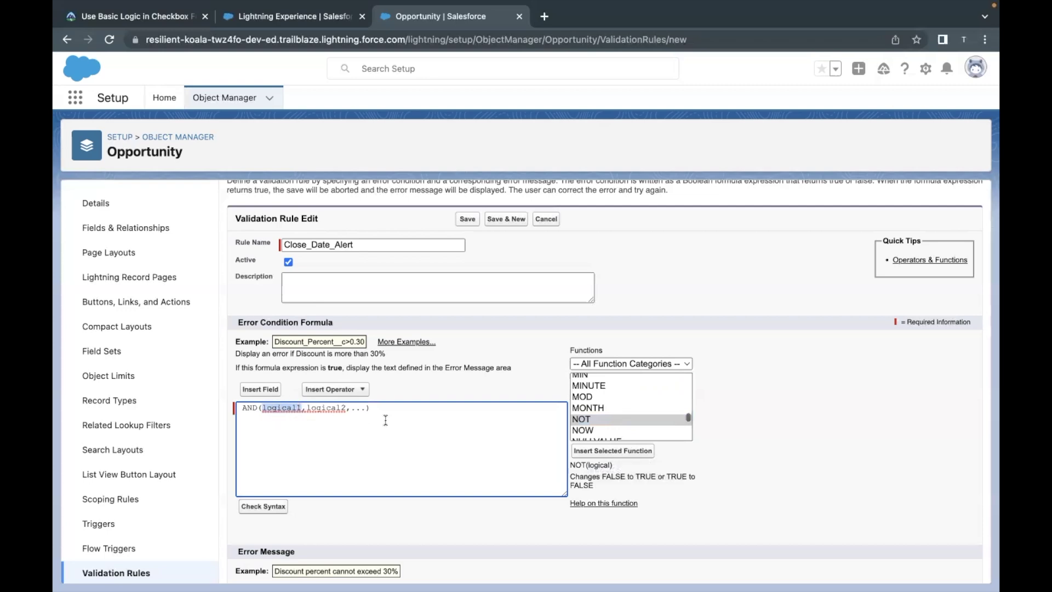
pyautogui.click(598, 422)
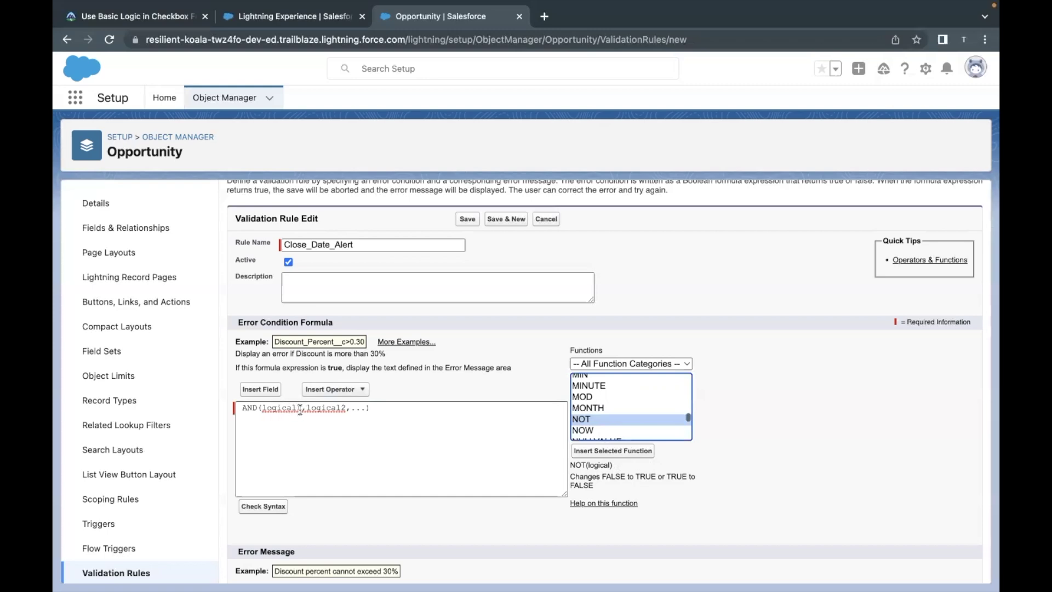
pyautogui.click(617, 452)
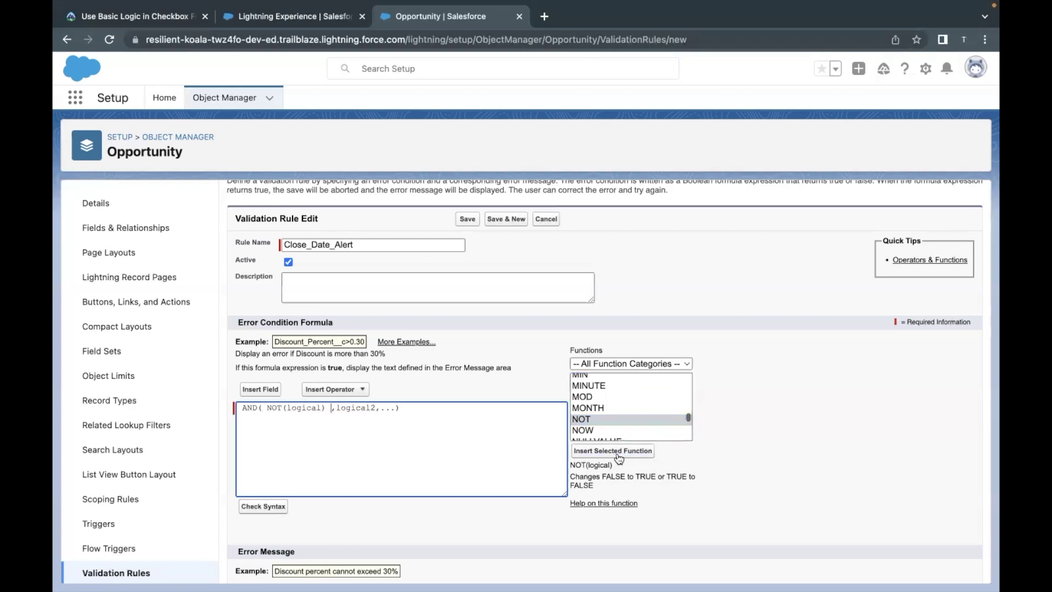
pyautogui.moveTo(266, 409); pyautogui.dragTo(318, 412)
pyautogui.doubleClick(313, 408)
# Insert the Closed field (IsClosed) inside NOT and Close Date in place of logical2.
pyautogui.click(260, 390)
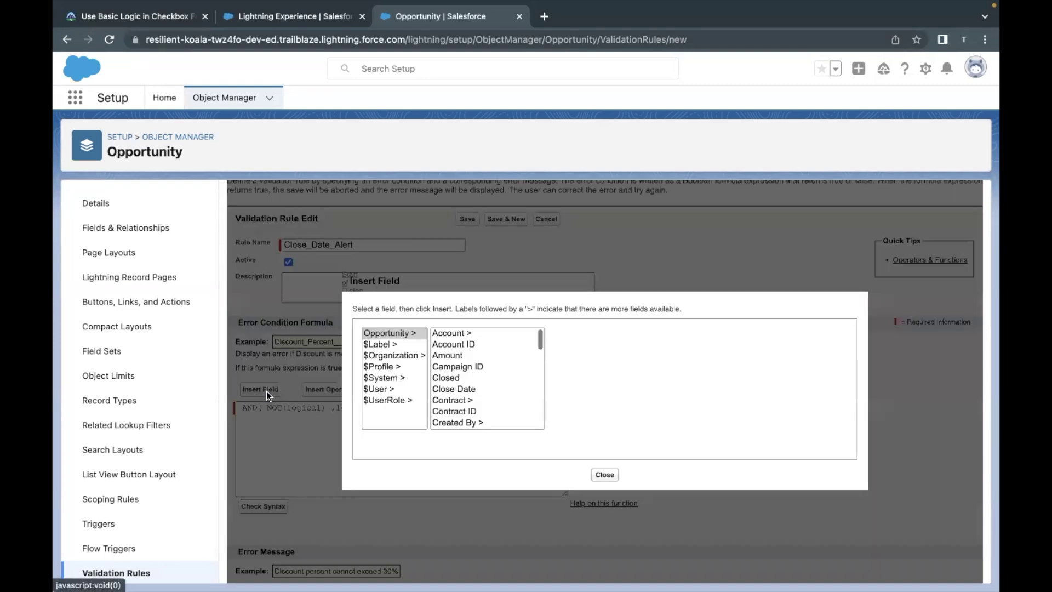
pyautogui.click(444, 378)
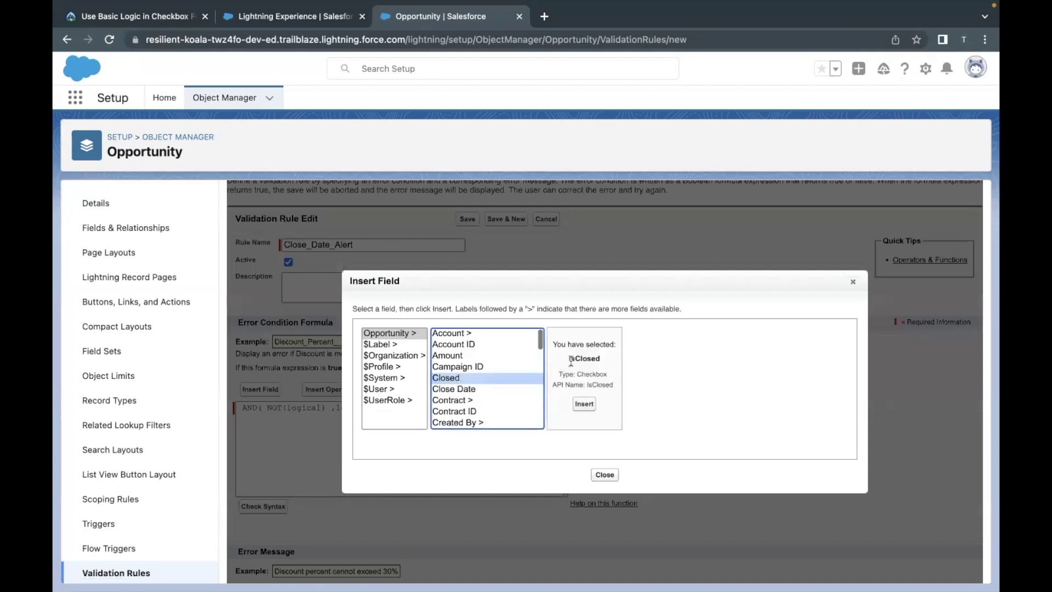
pyautogui.click(583, 404)
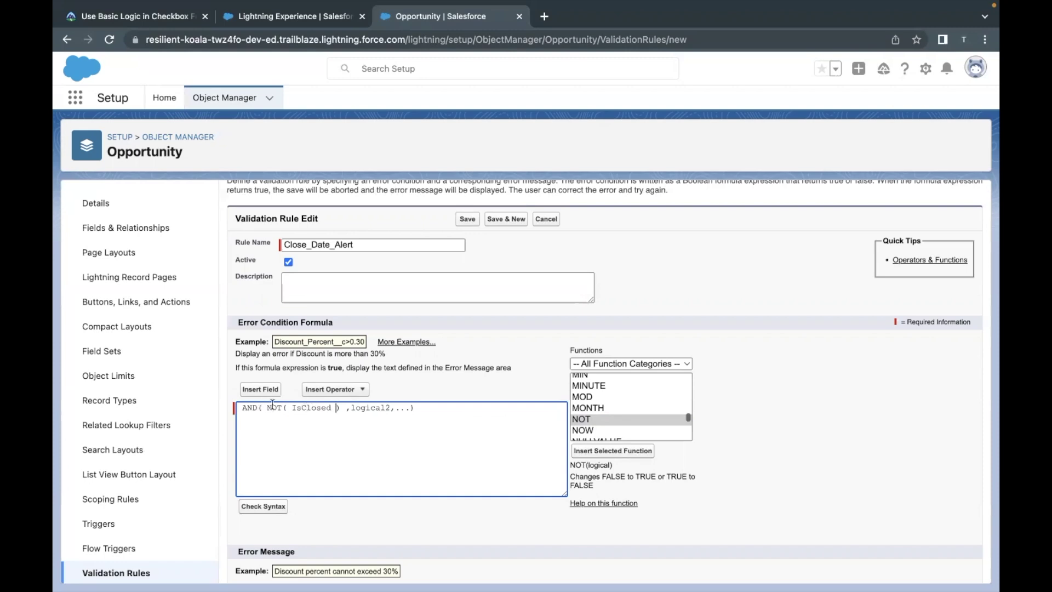
pyautogui.doubleClick(360, 410)
pyautogui.click(277, 390)
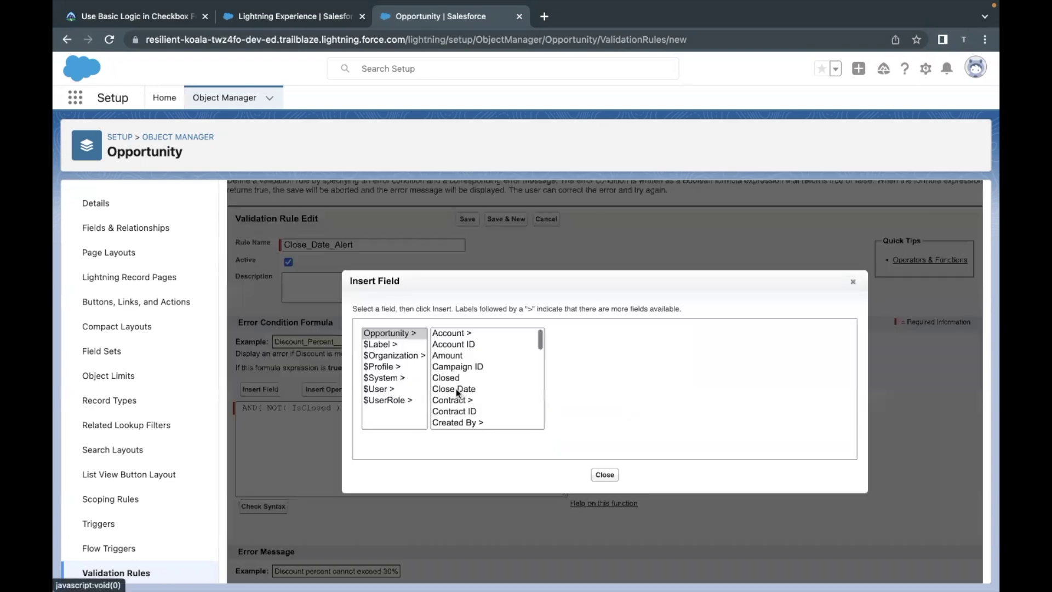
pyautogui.click(455, 389)
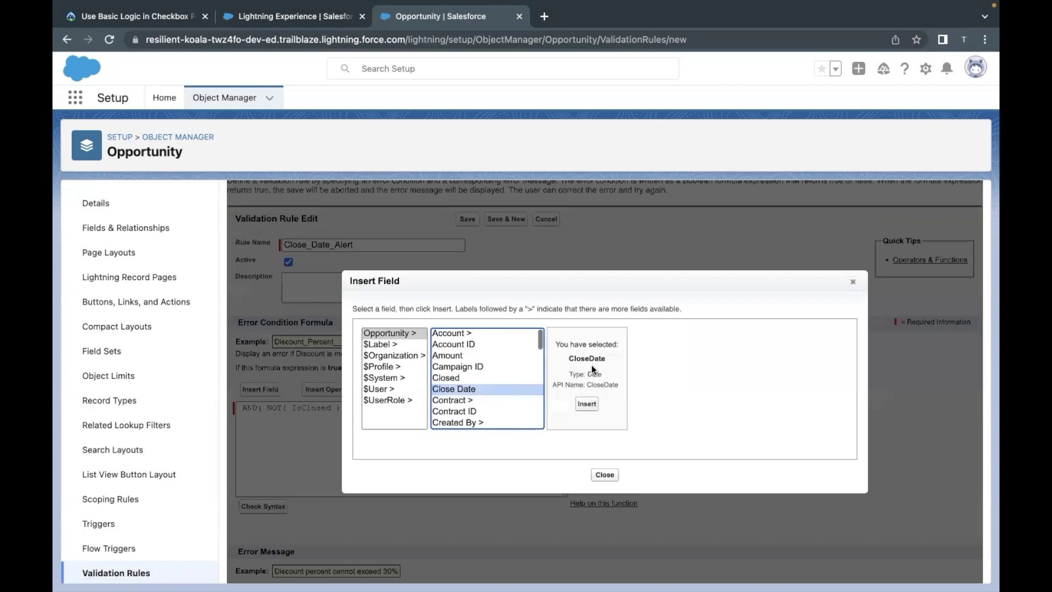
pyautogui.click(586, 404)
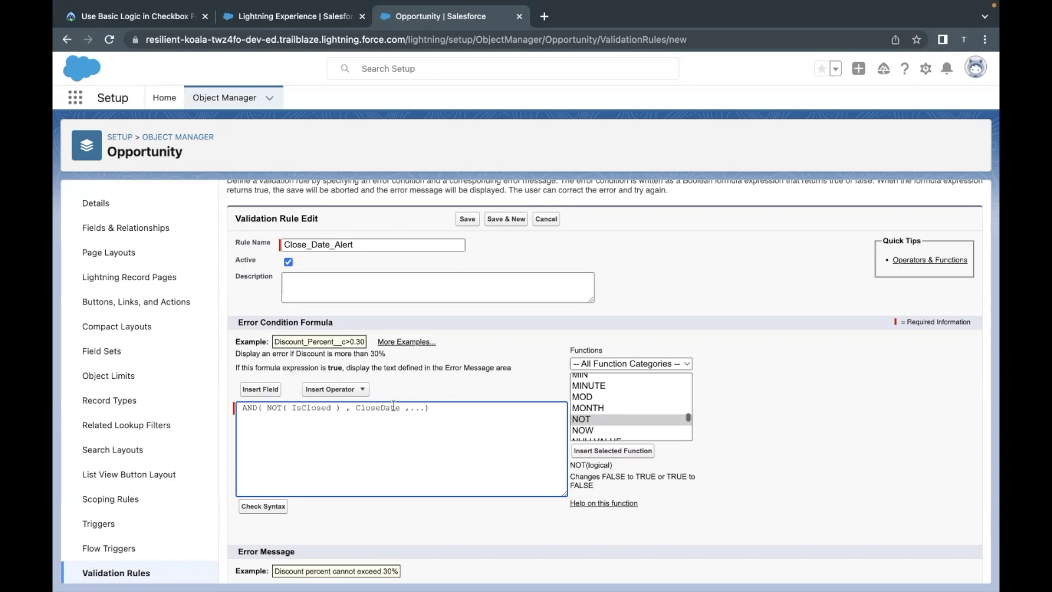
# Add a less-than comparison to TODAY() after CloseDate.
pyautogui.click(343, 394)
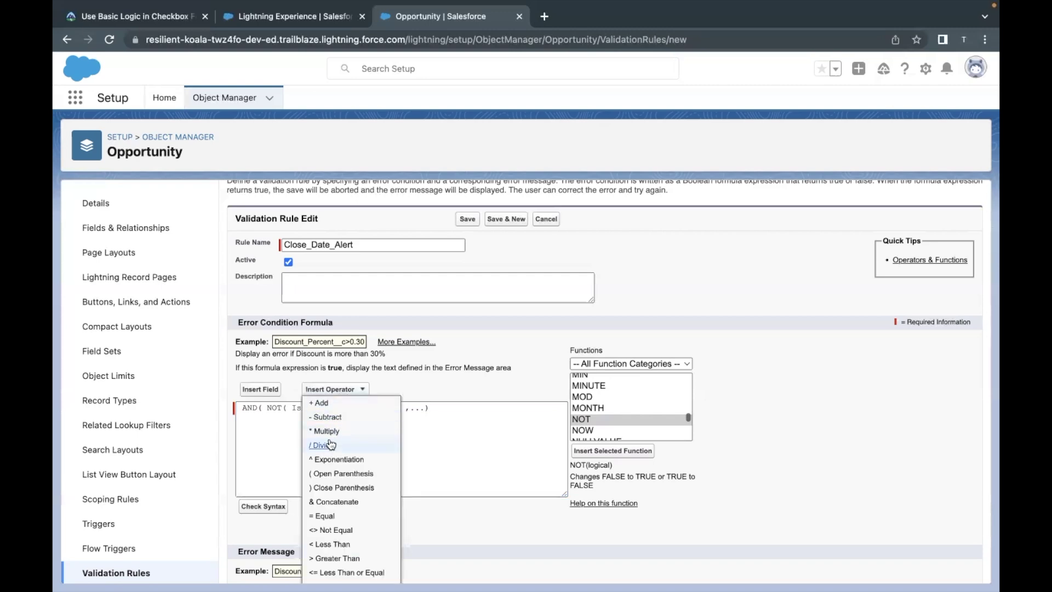
pyautogui.click(335, 545)
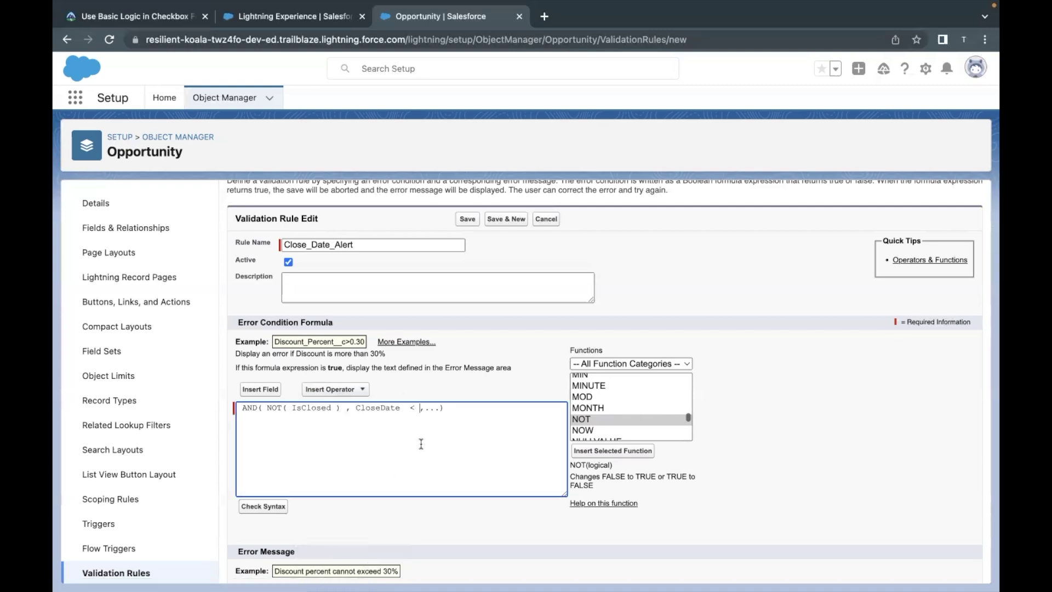
pyautogui.click(585, 419)
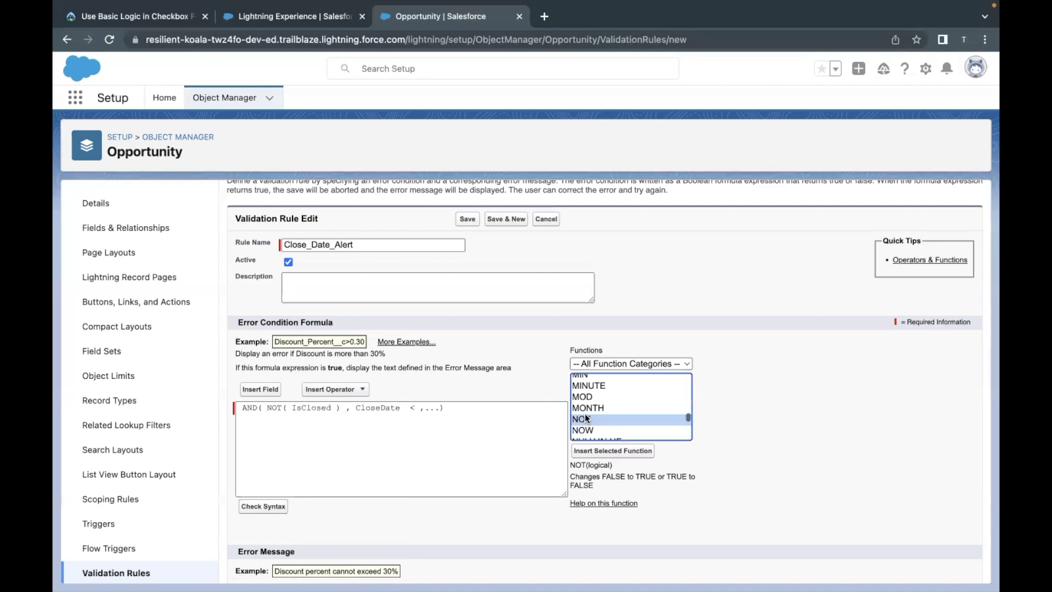
pyautogui.press('t')
pyautogui.scroll(-2, 584, 413)
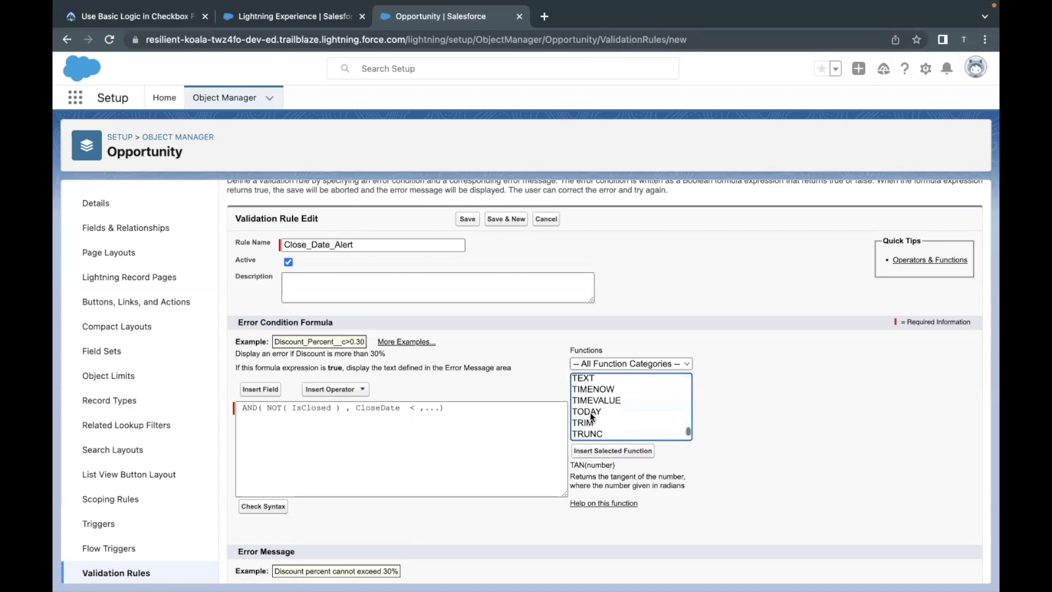
pyautogui.click(592, 412)
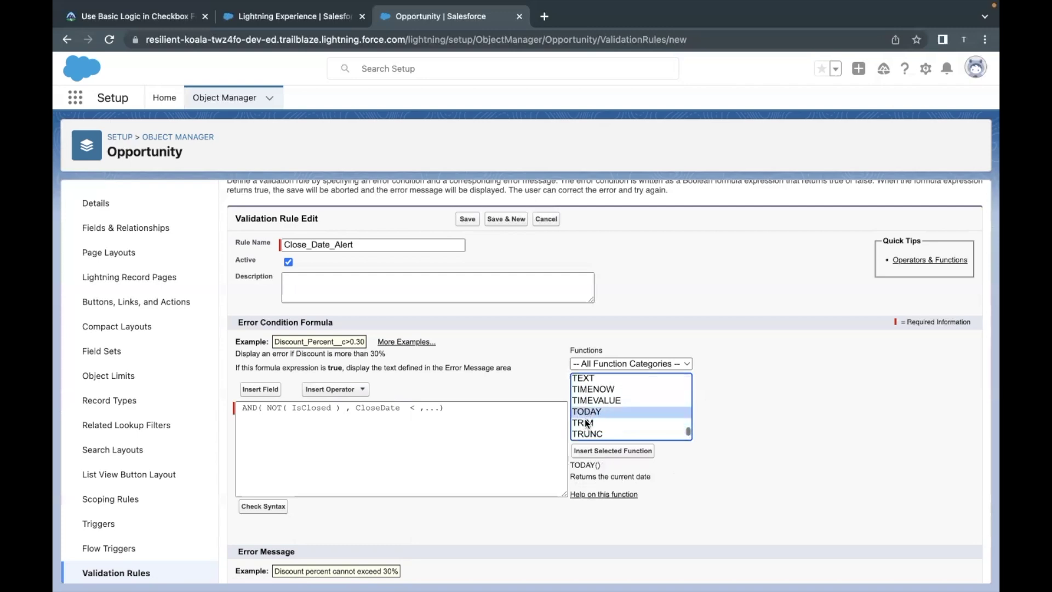
pyautogui.click(585, 451)
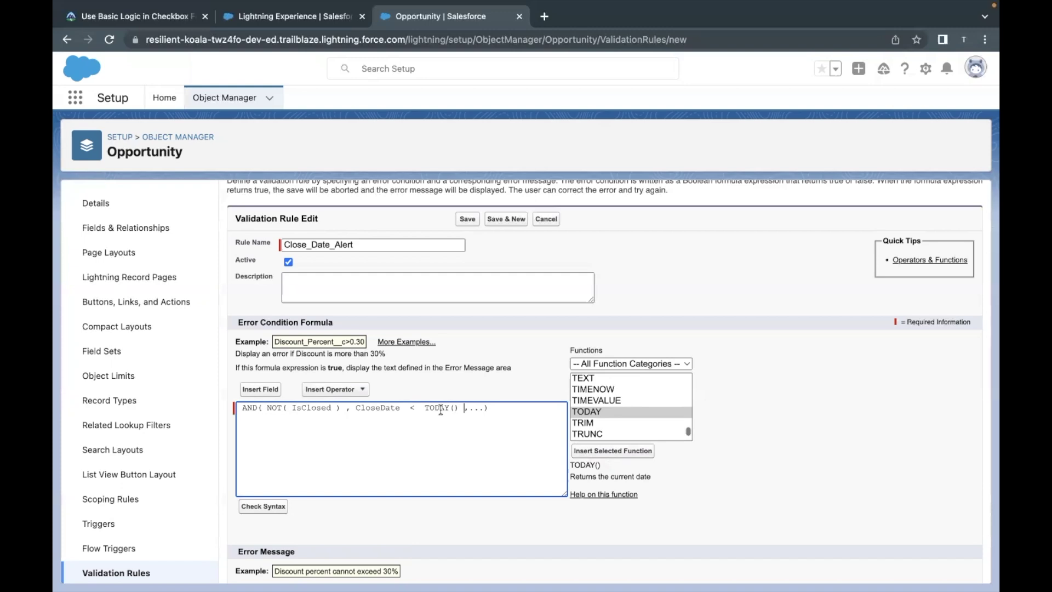
# Delete the leftover ',...' placeholder and check the formula for syntax errors.
pyautogui.moveTo(460, 408); pyautogui.dragTo(267, 408)
pyautogui.moveTo(460, 408); pyautogui.dragTo(484, 410)
pyautogui.press('BackSpace')
pyautogui.scroll(-1, 295, 440)
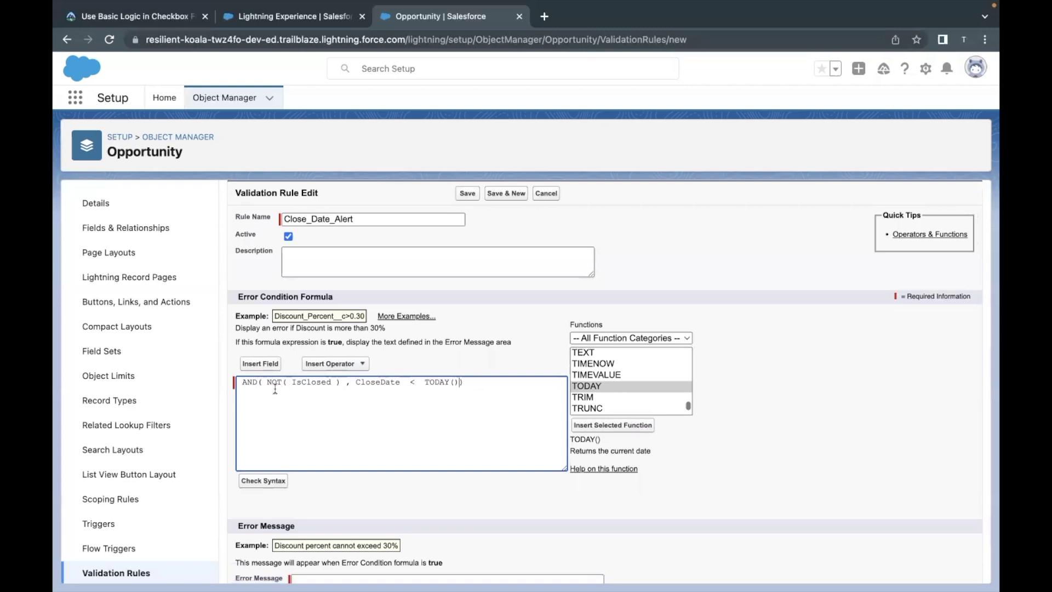
pyautogui.moveTo(340, 386); pyautogui.dragTo(267, 386)
pyautogui.scroll(-1, 340, 392)
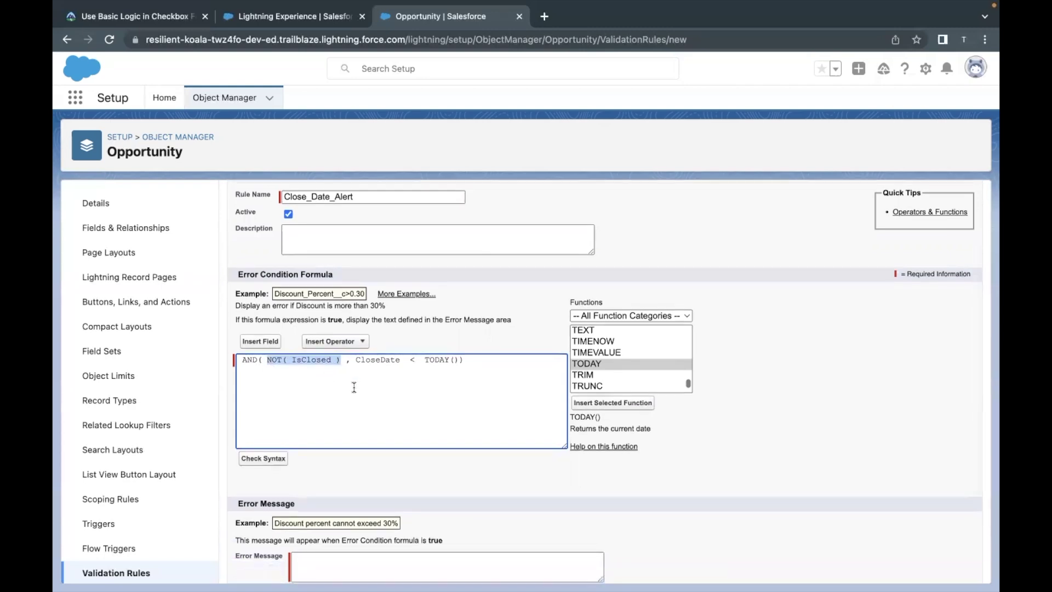
pyautogui.scroll(-1, 352, 385)
pyautogui.click(263, 434)
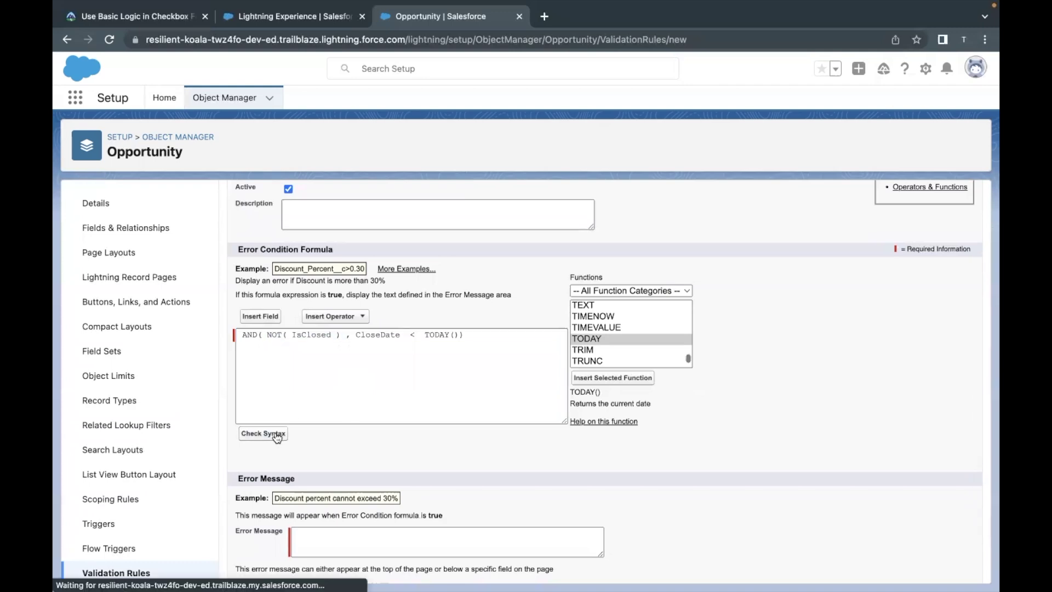
# Return to the Trailhead challenge instructions.
pyautogui.scroll(-1, 342, 449)
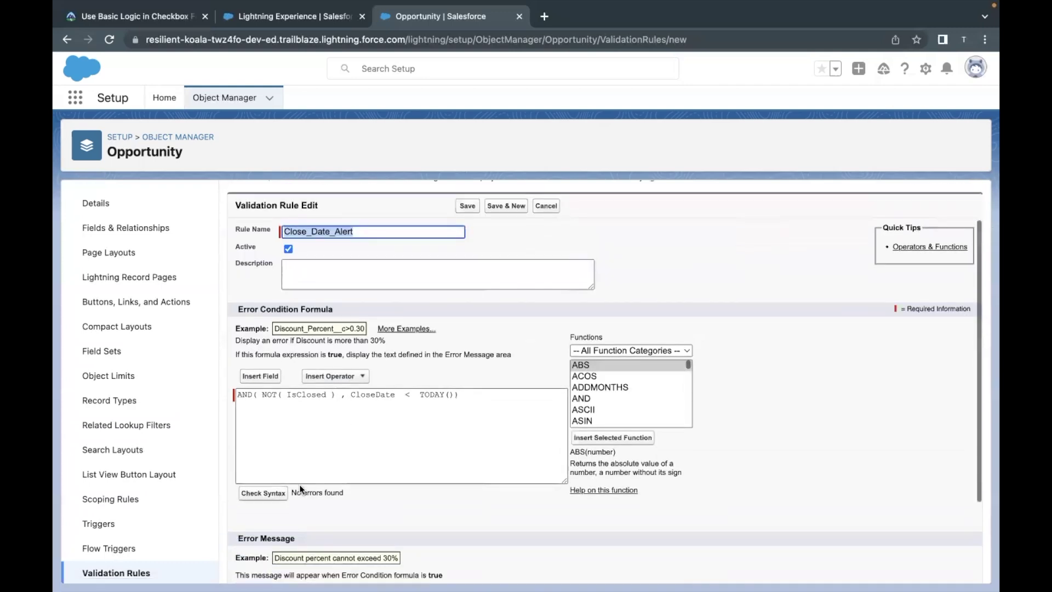
pyautogui.moveTo(296, 492); pyautogui.dragTo(345, 492)
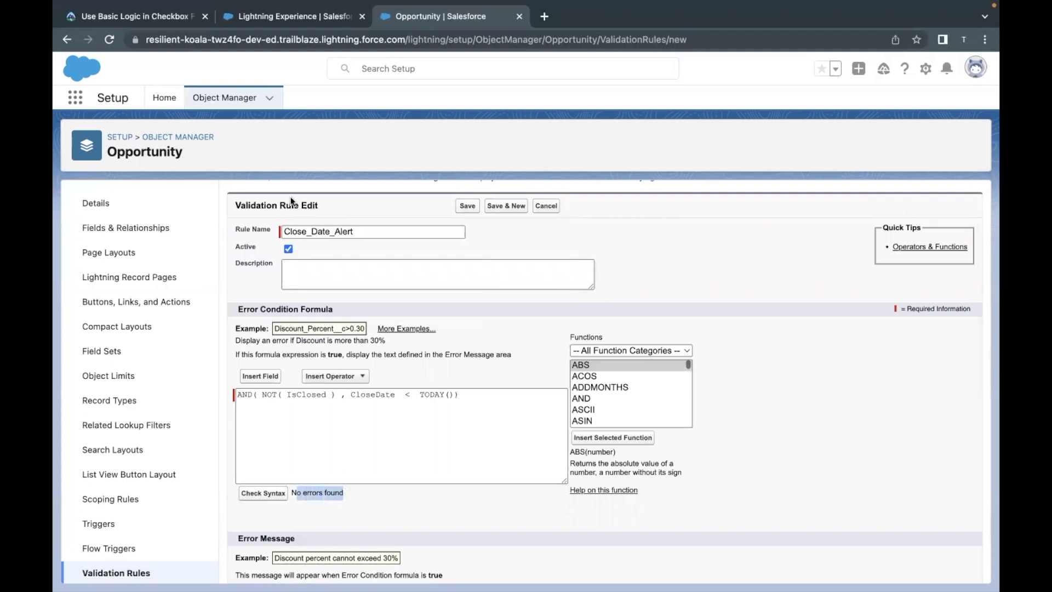
pyautogui.click(165, 16)
pyautogui.scroll(-1, 229, 245)
pyautogui.scroll(-1, 228, 245)
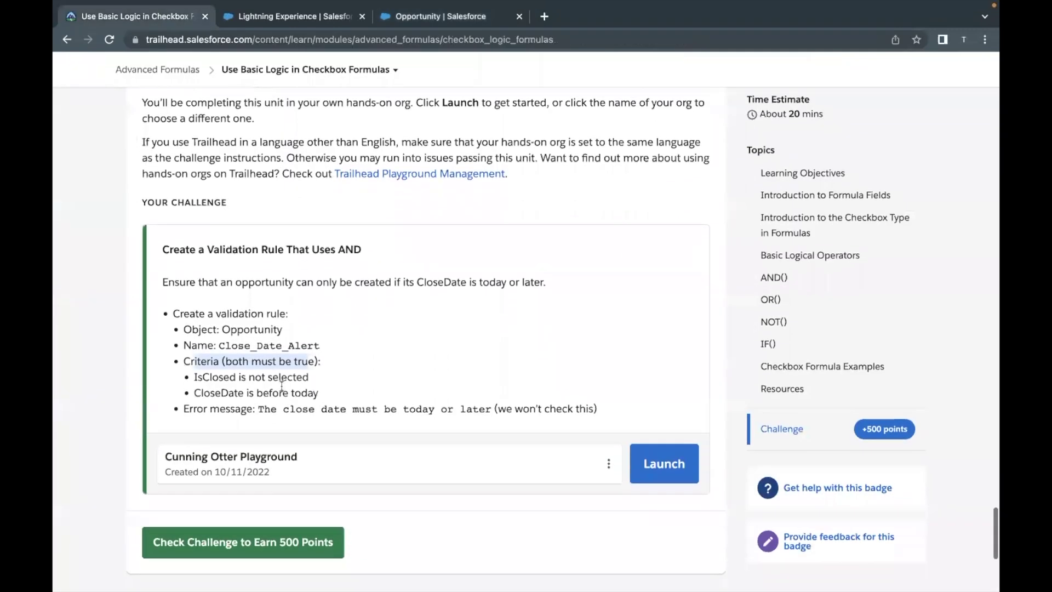
# Reread the challenge's required error message, then go back to the Close_Date_Alert rule form.
pyautogui.moveTo(259, 409); pyautogui.dragTo(489, 412)
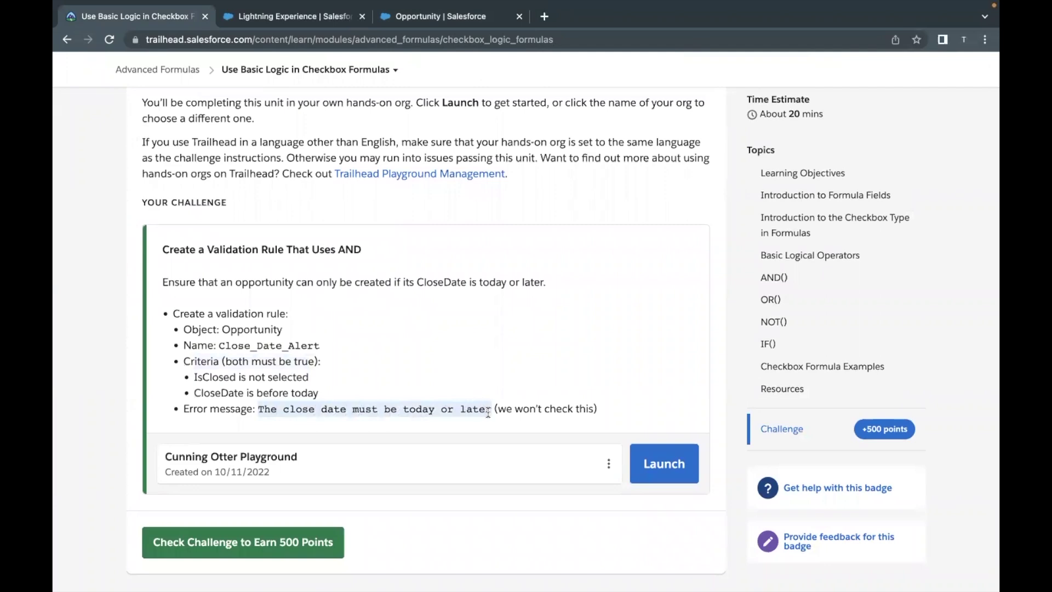
pyautogui.click(411, 20)
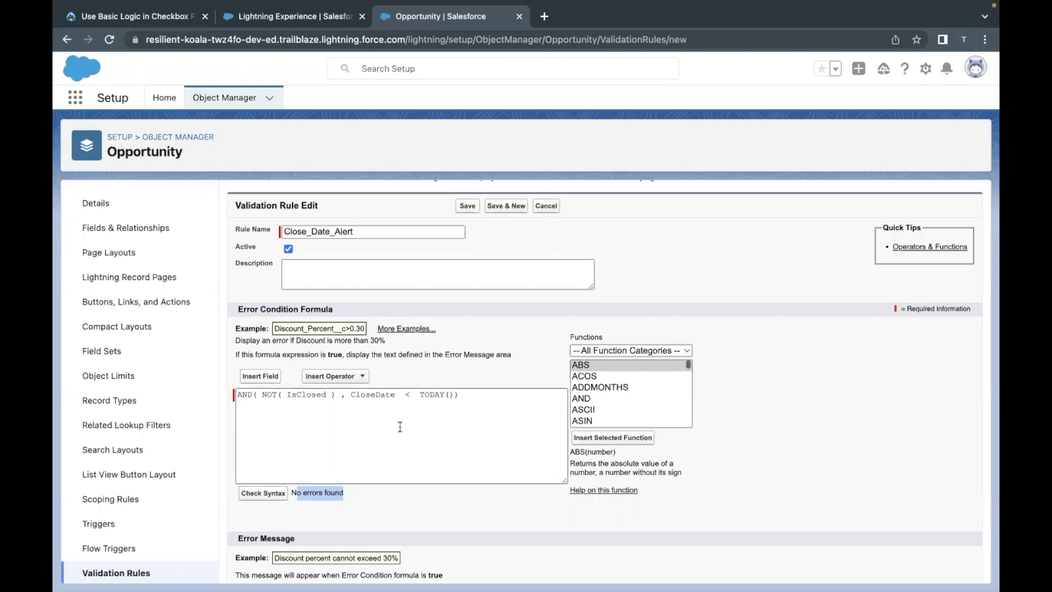
# Enter 'The close date must be today or later' as the error message, keep Top of Page, and save.
pyautogui.scroll(-1, 400, 425)
pyautogui.scroll(-1, 400, 426)
pyautogui.click(339, 357)
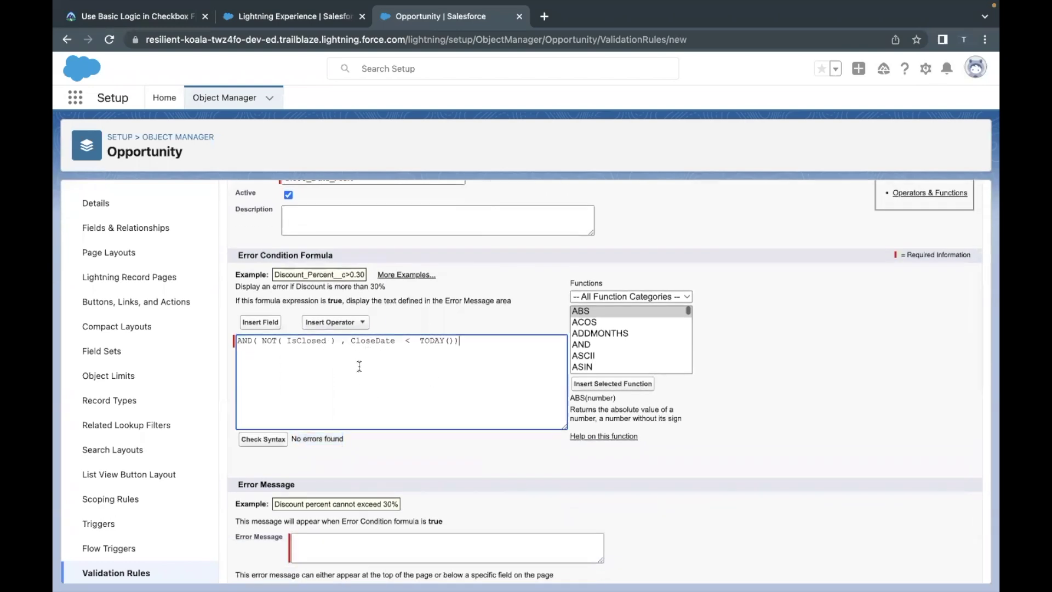
pyautogui.scroll(-2, 390, 474)
pyautogui.click(371, 489)
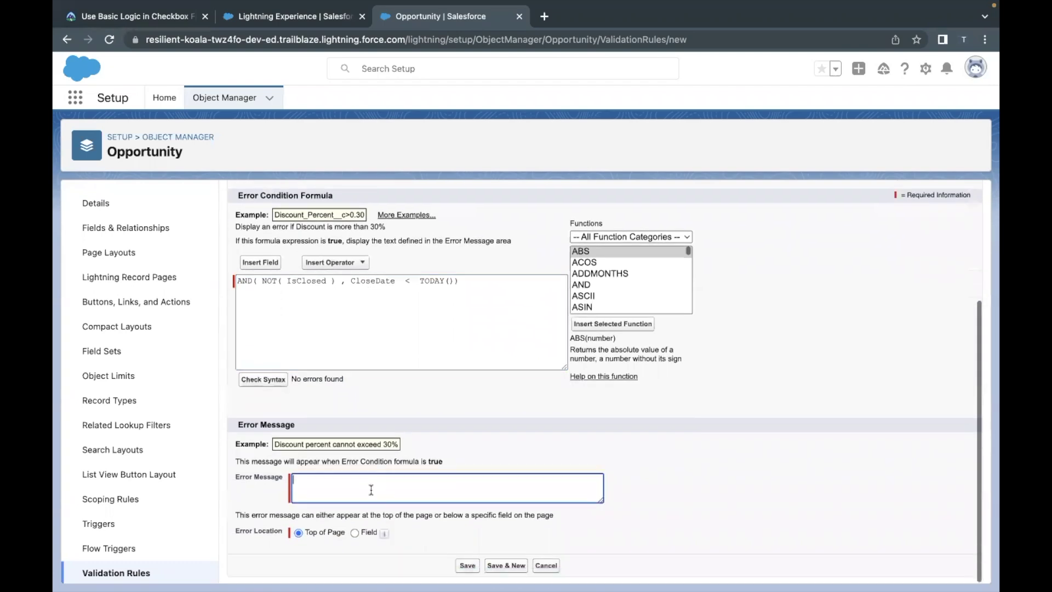
pyautogui.write('The close date must be today or later')
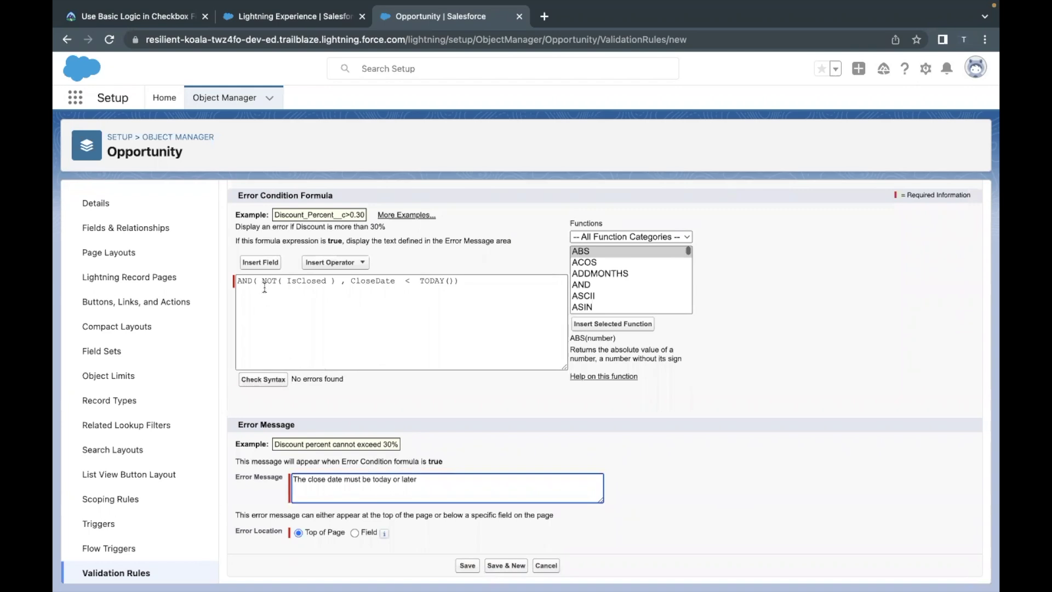
pyautogui.click(326, 281)
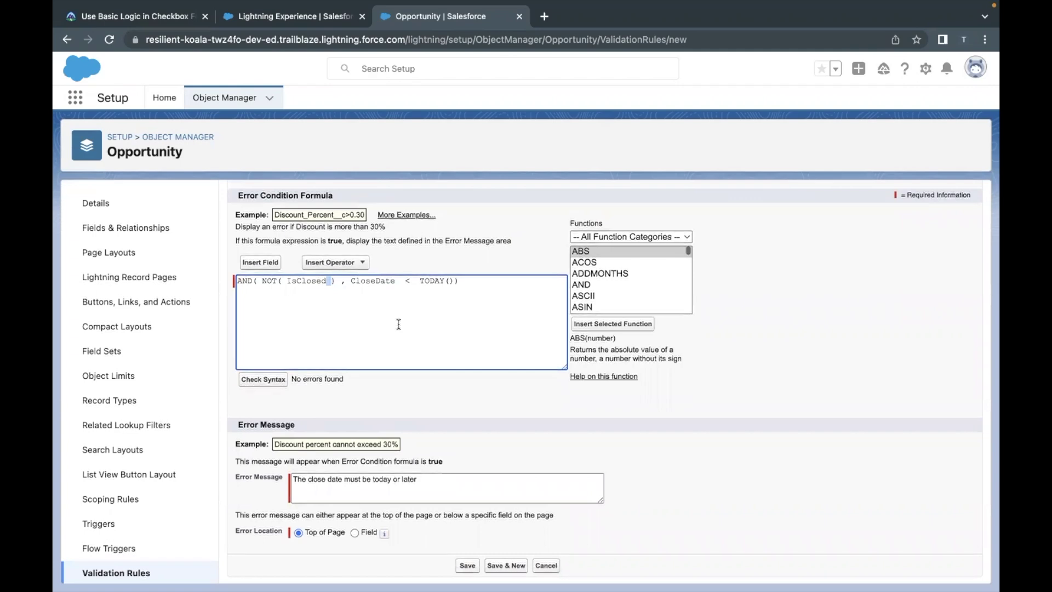
pyautogui.moveTo(293, 479); pyautogui.dragTo(422, 483)
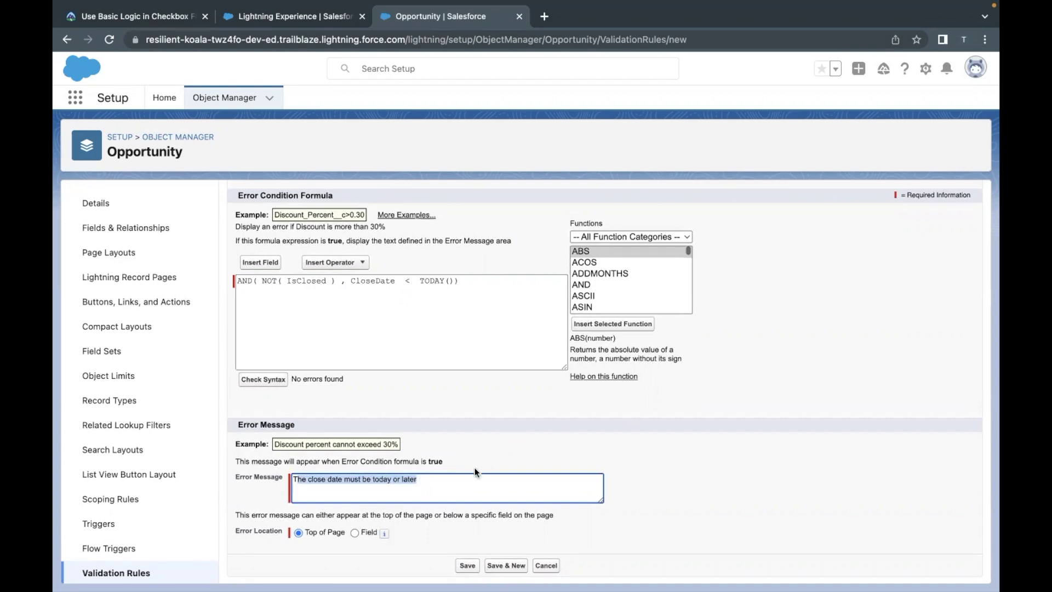
pyautogui.click(467, 566)
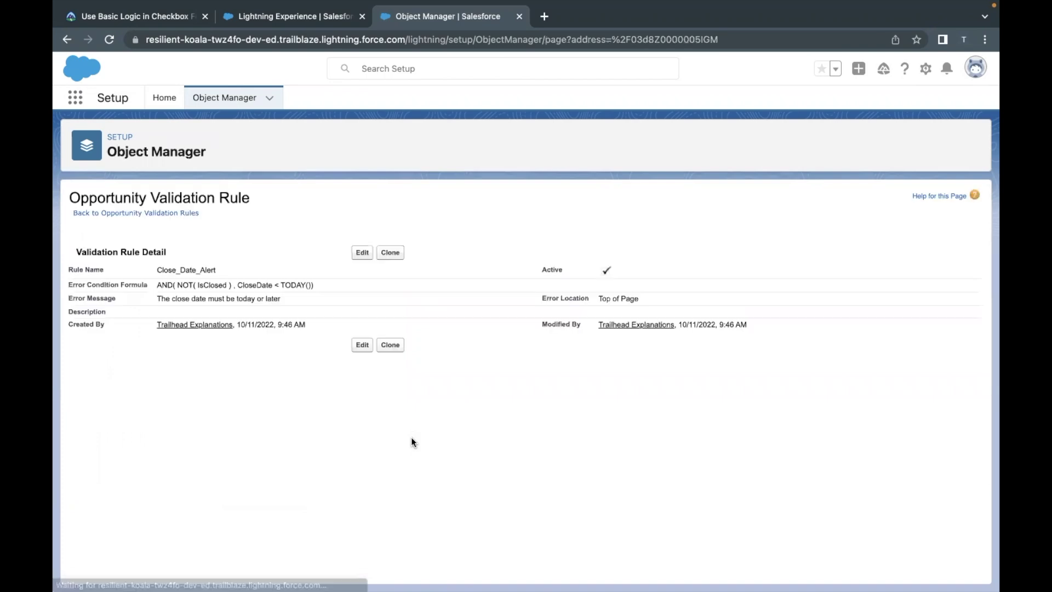
# In the playground org, find Opportunities through the App Launcher search 'opp' and start a new record.
pyautogui.click(296, 17)
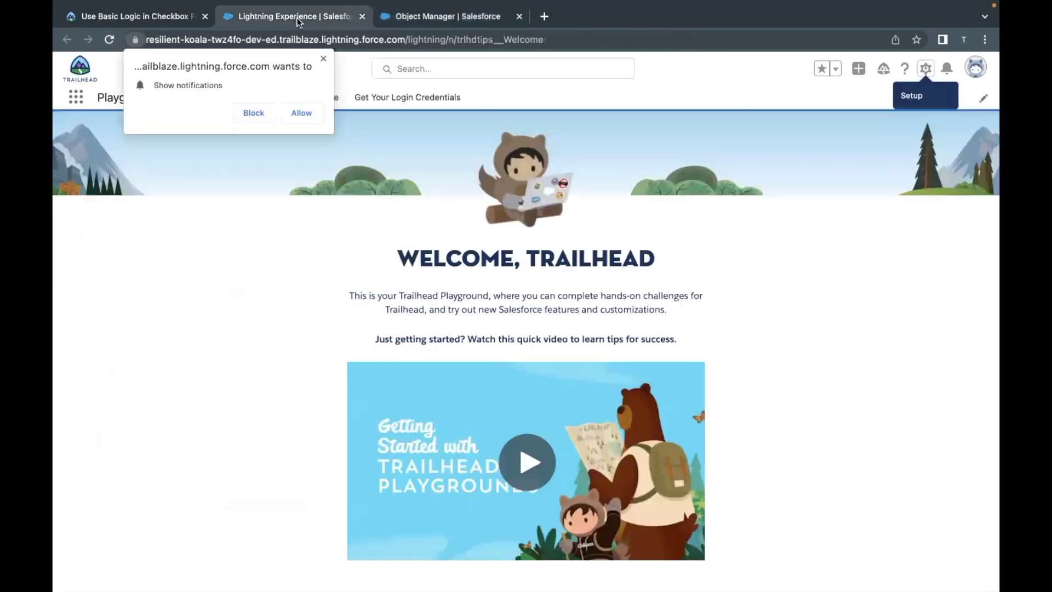
pyautogui.click(322, 58)
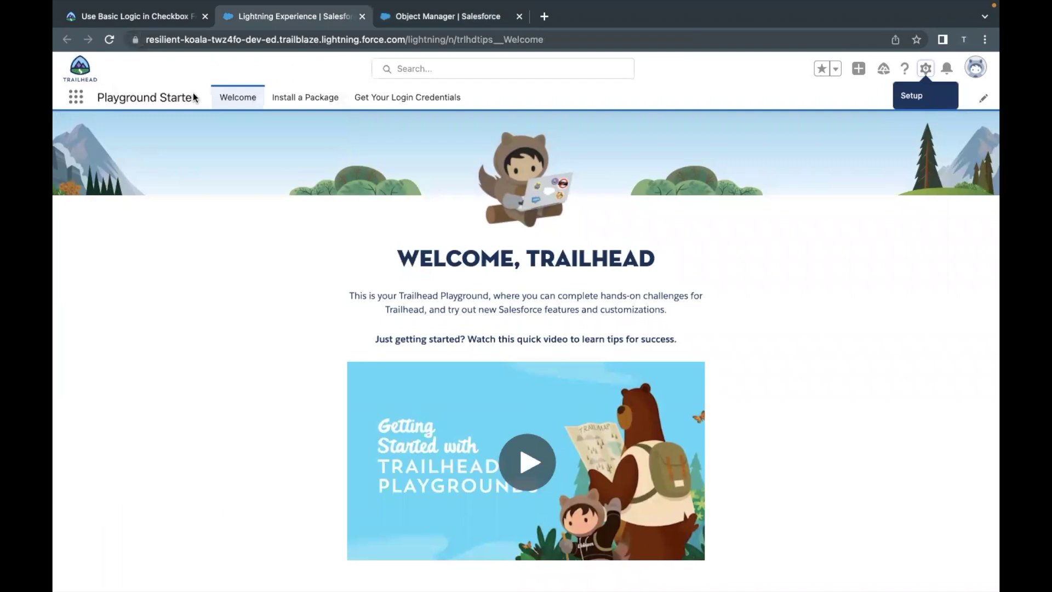
pyautogui.click(79, 103)
pyautogui.write('opp')
pyautogui.click(94, 218)
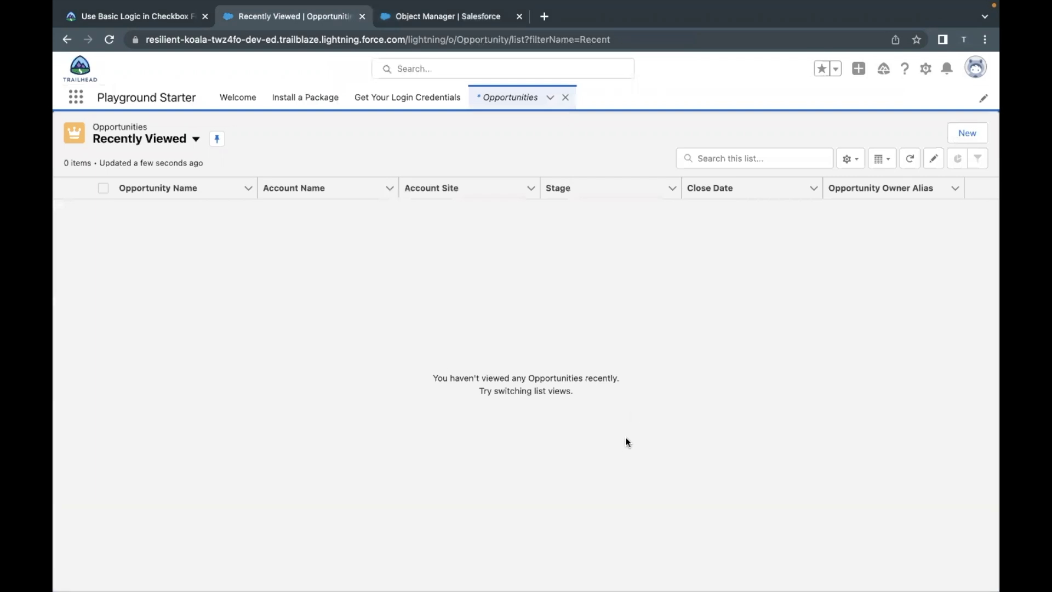
pyautogui.click(975, 133)
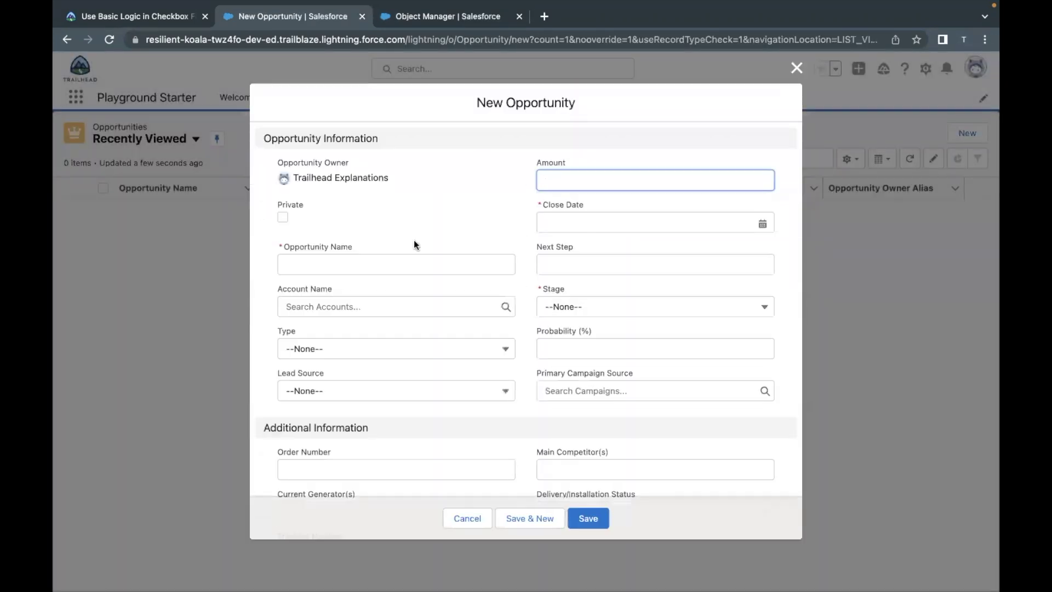
# Name the opportunity 'Test Opp Vaalidation' and set its close date to 10/10/2022.
pyautogui.click(372, 268)
pyautogui.write('Te')
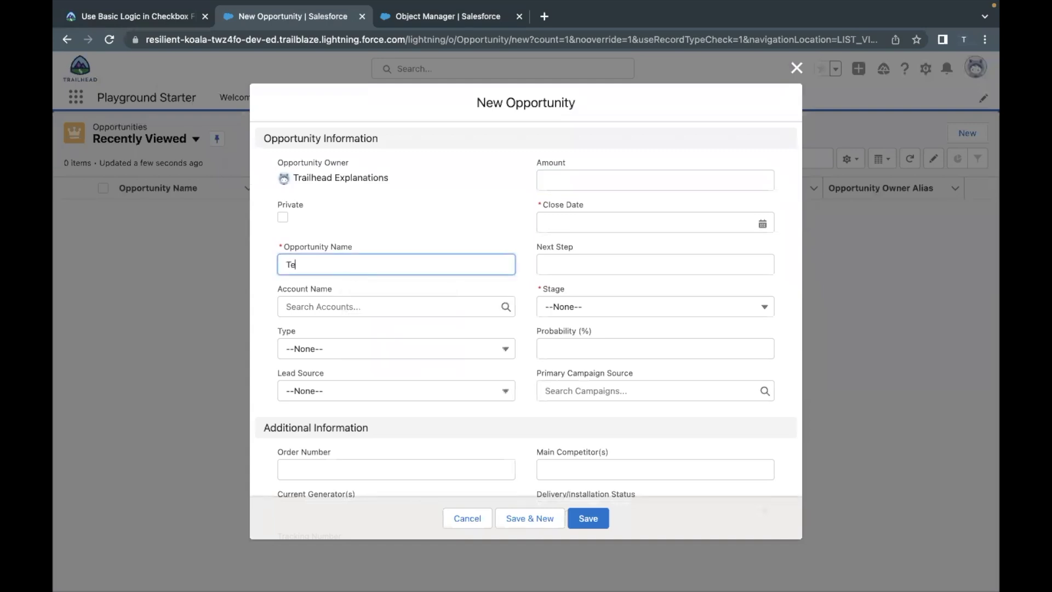
pyautogui.write('st Opp Vaalidation')
pyautogui.click(560, 229)
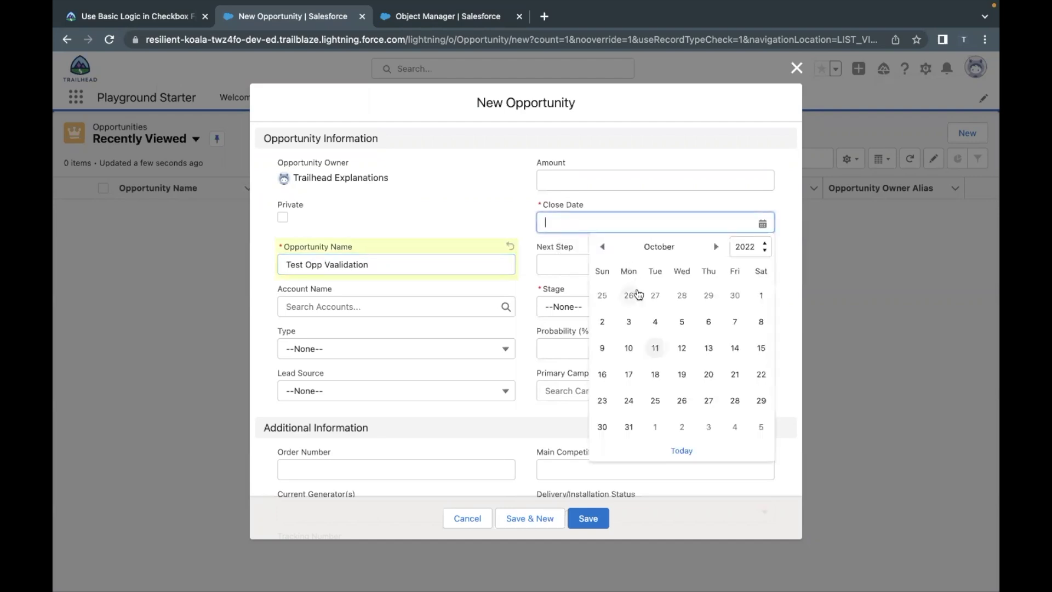
pyautogui.click(629, 349)
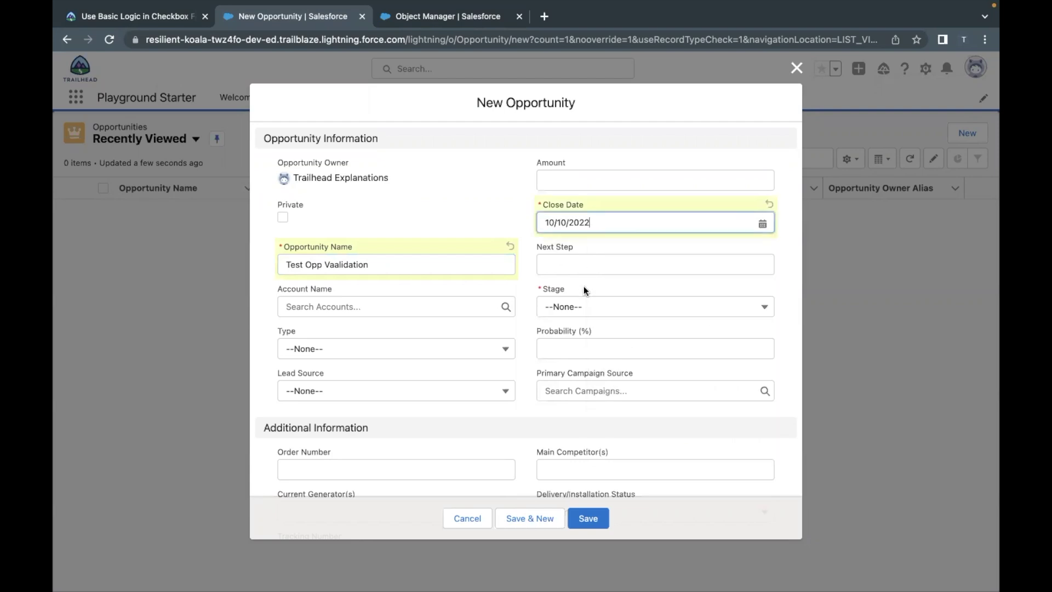
# Set the opportunity's stage to Prospecting.
pyautogui.scroll(-1, 584, 286)
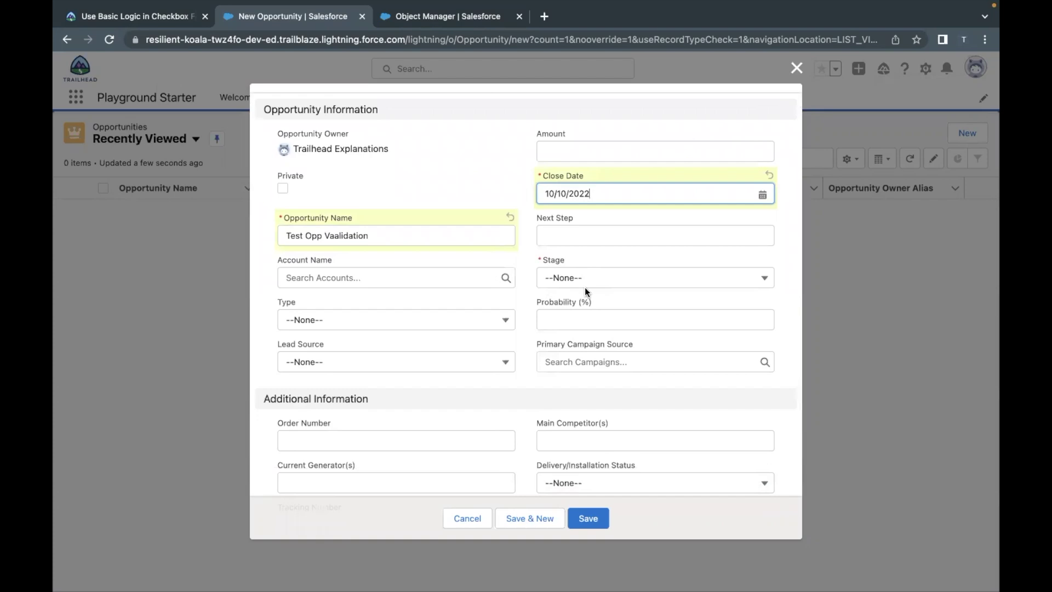
pyautogui.scroll(-4, 584, 287)
pyautogui.scroll(-1, 529, 351)
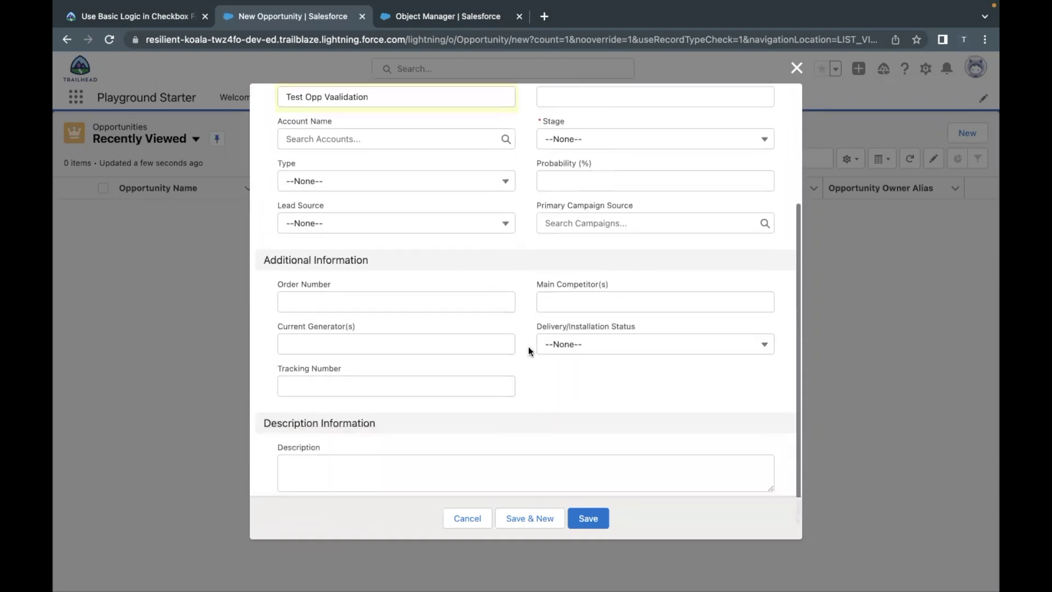
pyautogui.scroll(6, 407, 308)
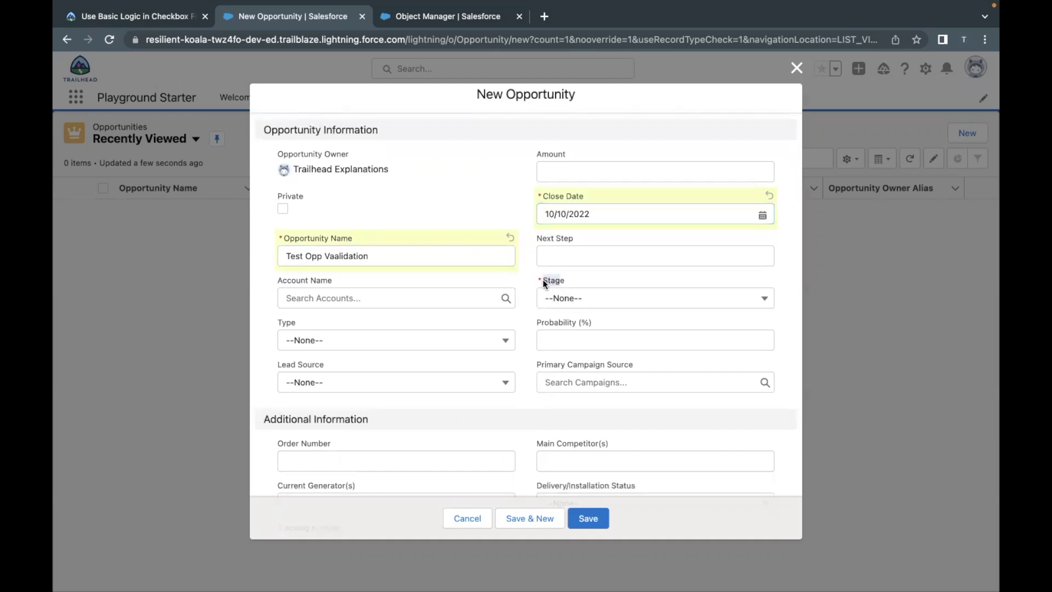
pyautogui.click(548, 296)
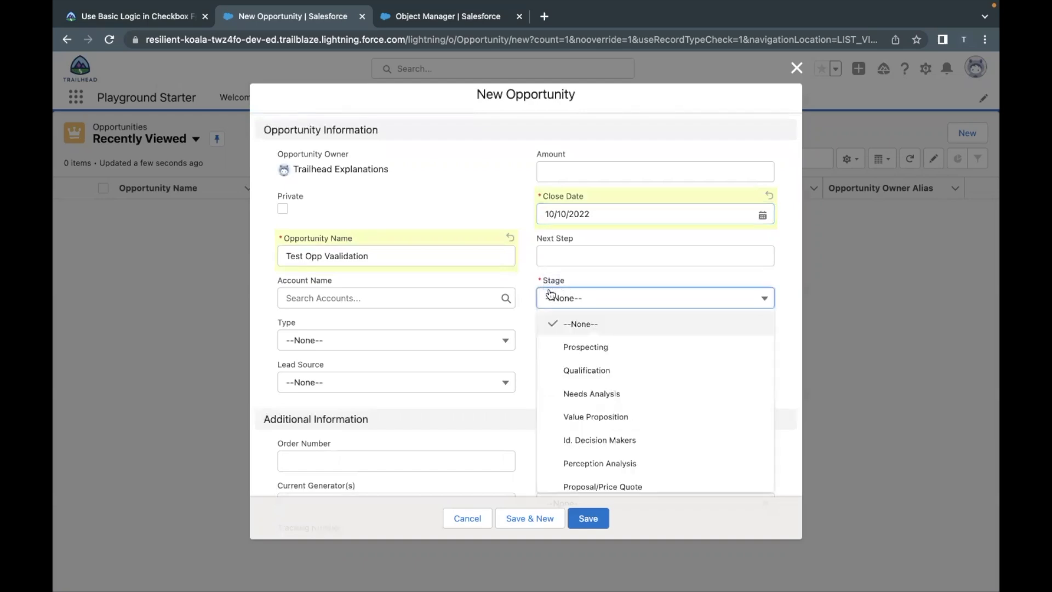
pyautogui.click(564, 347)
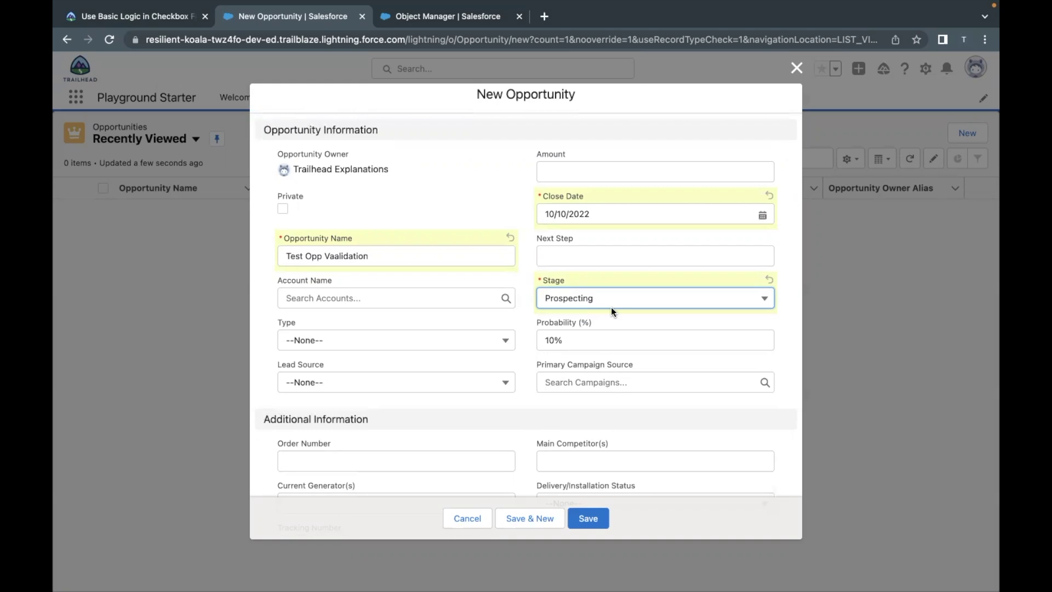
# Review the IsClosed condition in the Close_Date_Alert formula, then return to the opportunity form.
pyautogui.scroll(-1, 611, 310)
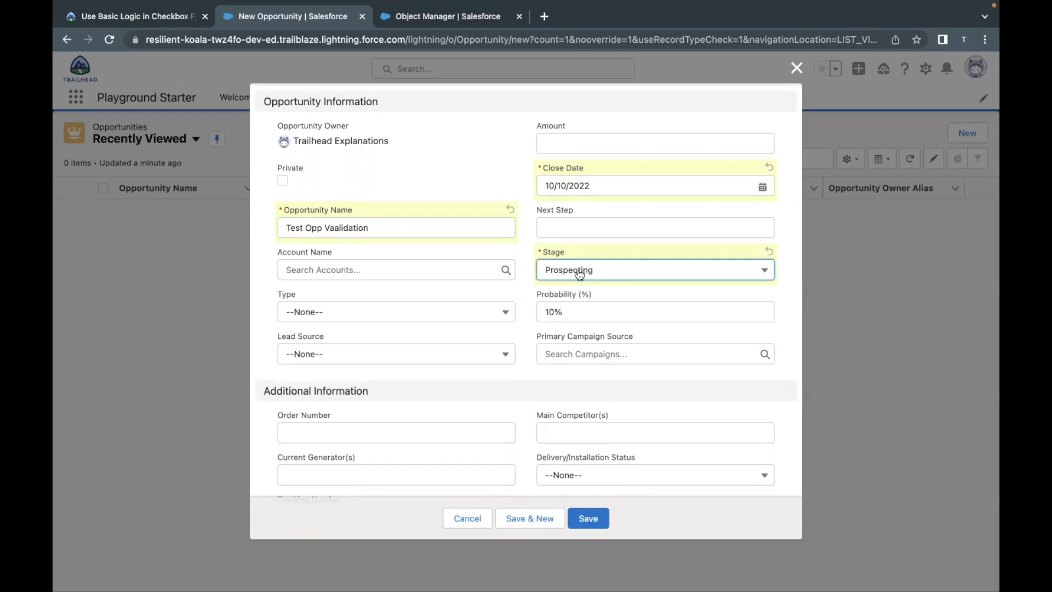
pyautogui.scroll(1, 579, 273)
pyautogui.moveTo(588, 182); pyautogui.dragTo(556, 180)
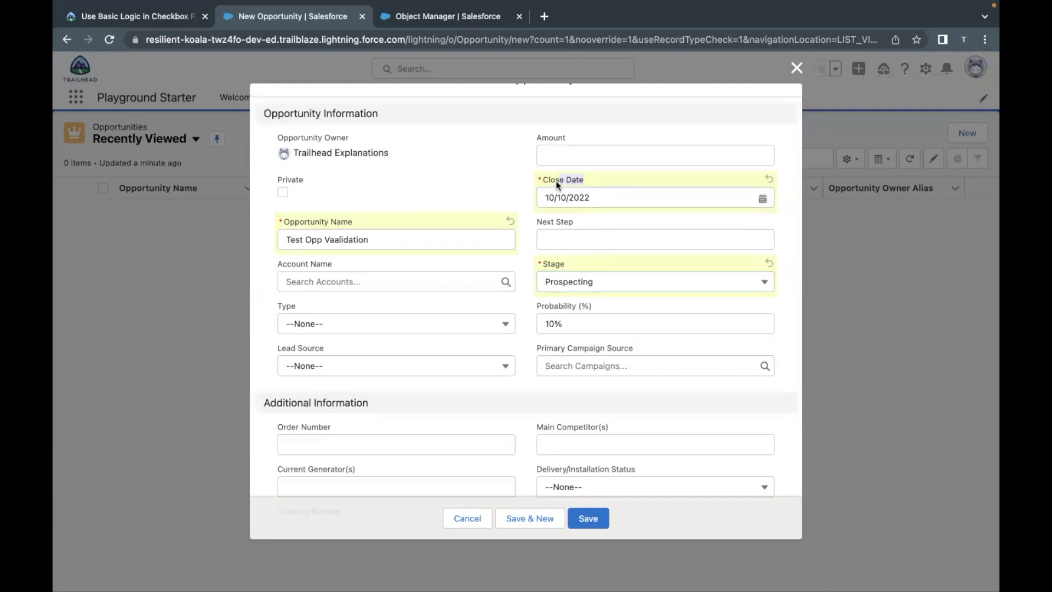
pyautogui.click(547, 181)
pyautogui.moveTo(597, 199); pyautogui.dragTo(570, 255)
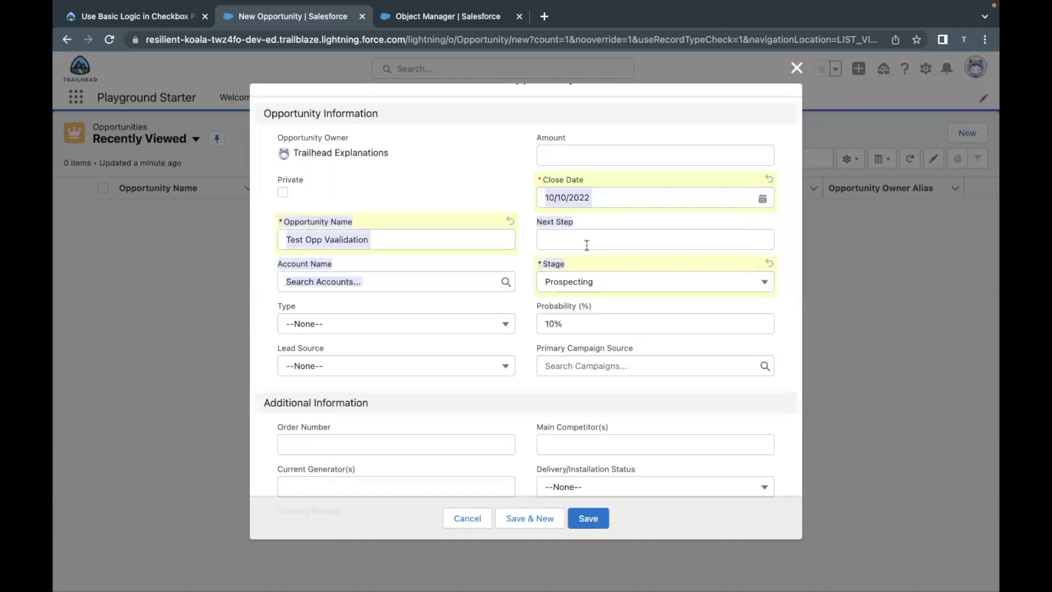
pyautogui.click(522, 246)
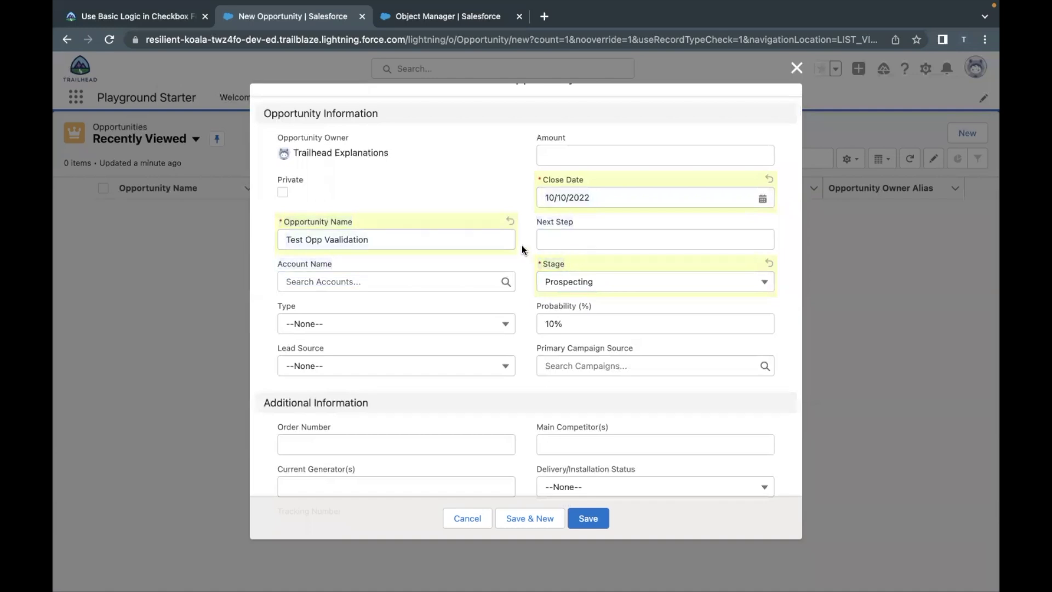
pyautogui.click(445, 17)
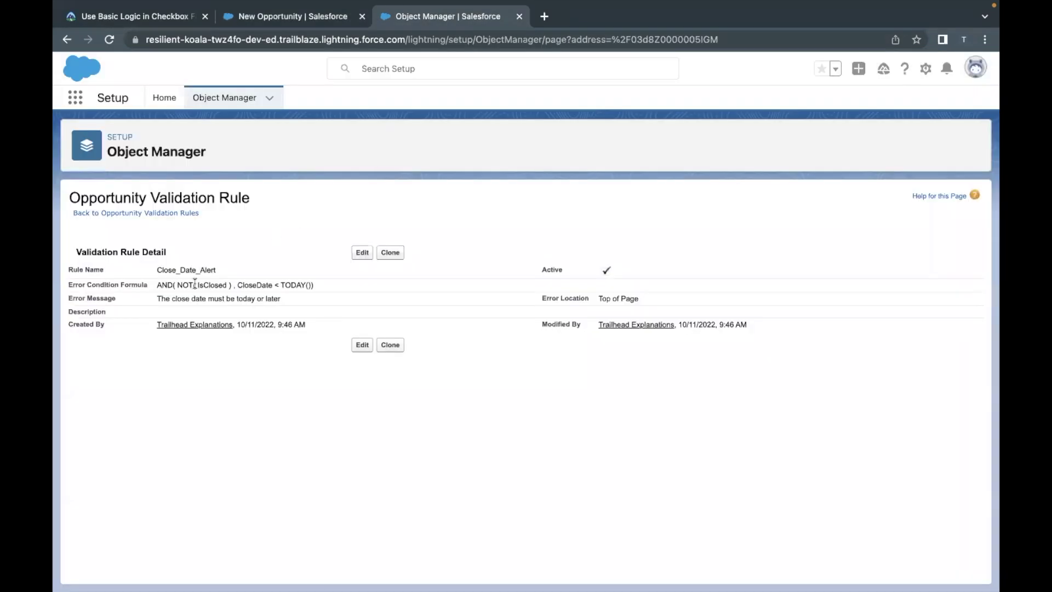
pyautogui.moveTo(195, 284); pyautogui.dragTo(268, 284)
pyautogui.click(278, 19)
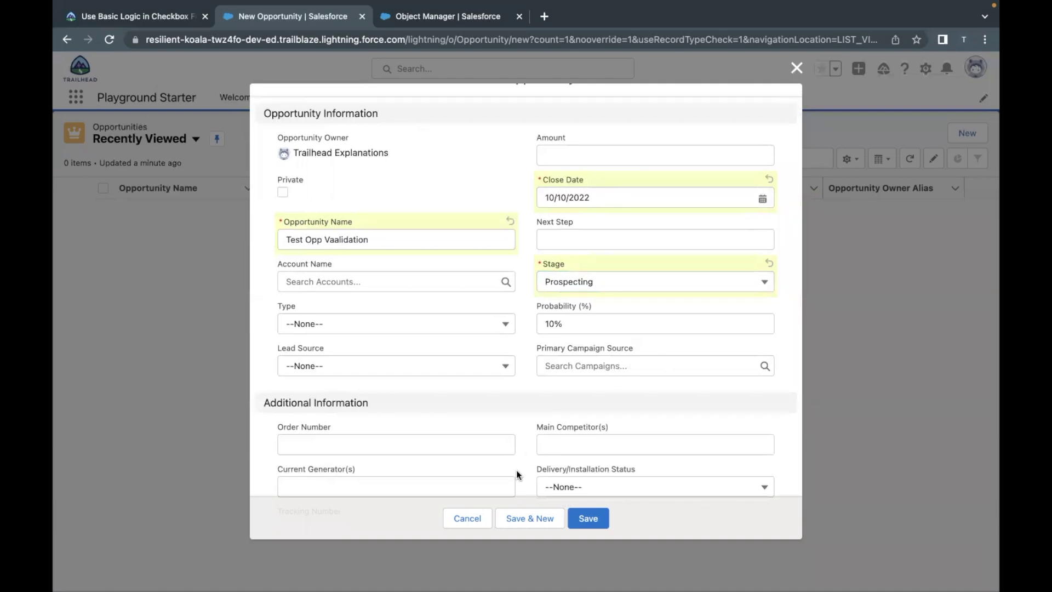
# Attempt to save and confirm the 'The close date must be today or later' error, then dismiss it.
pyautogui.click(576, 523)
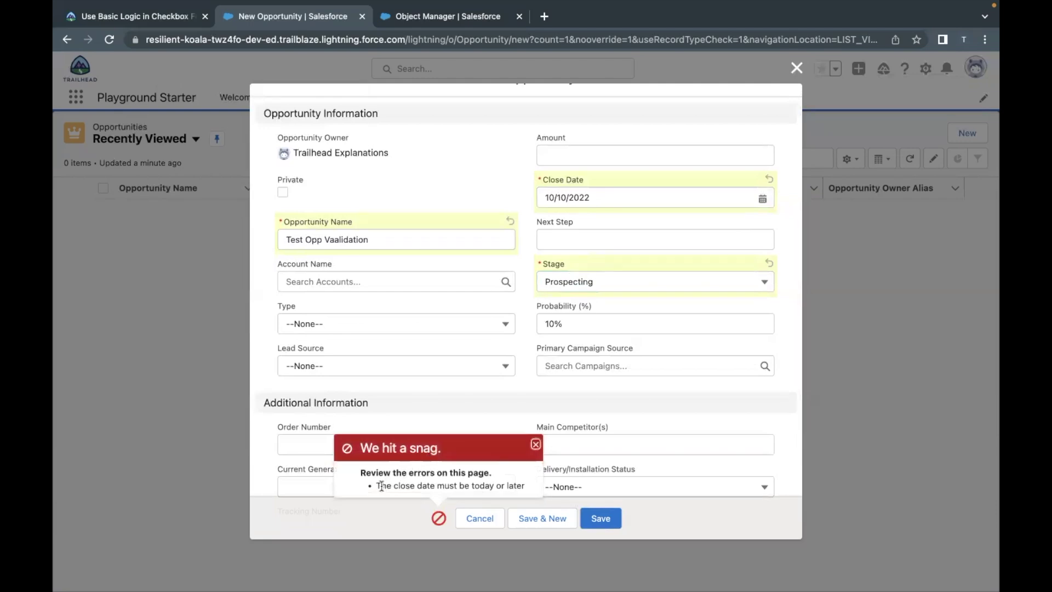
pyautogui.moveTo(376, 485); pyautogui.dragTo(486, 487)
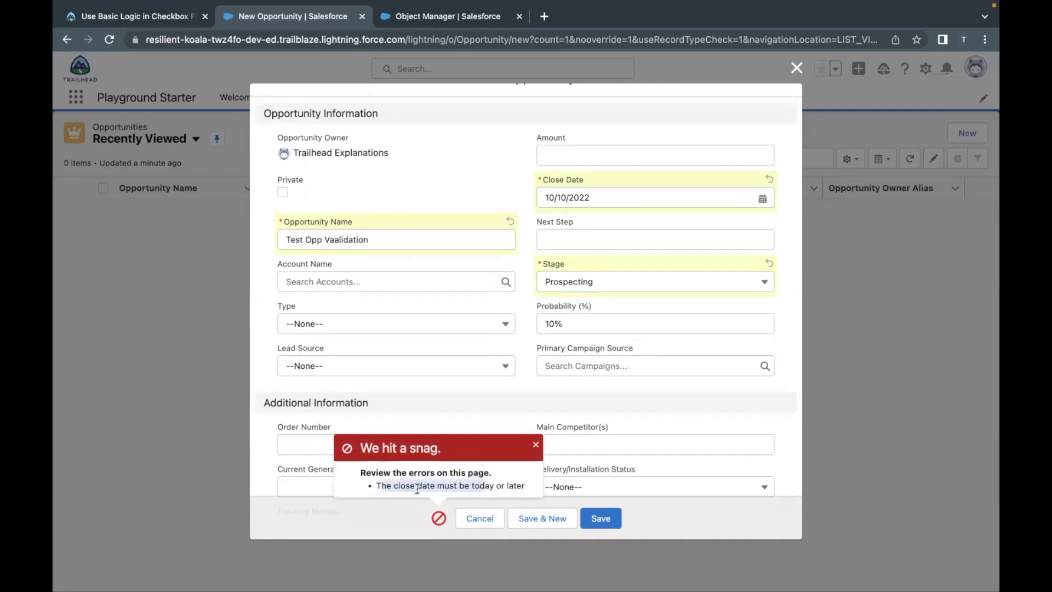
pyautogui.click(415, 512)
pyautogui.click(439, 518)
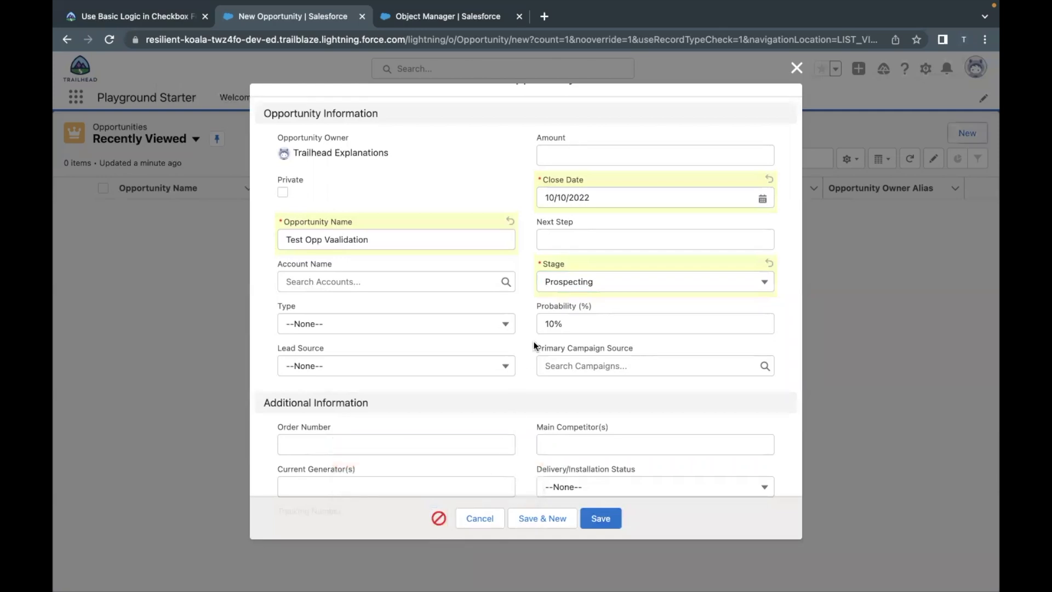
# Browse the Stage picklist options, then view the Close_Date_Alert rule details again.
pyautogui.click(569, 279)
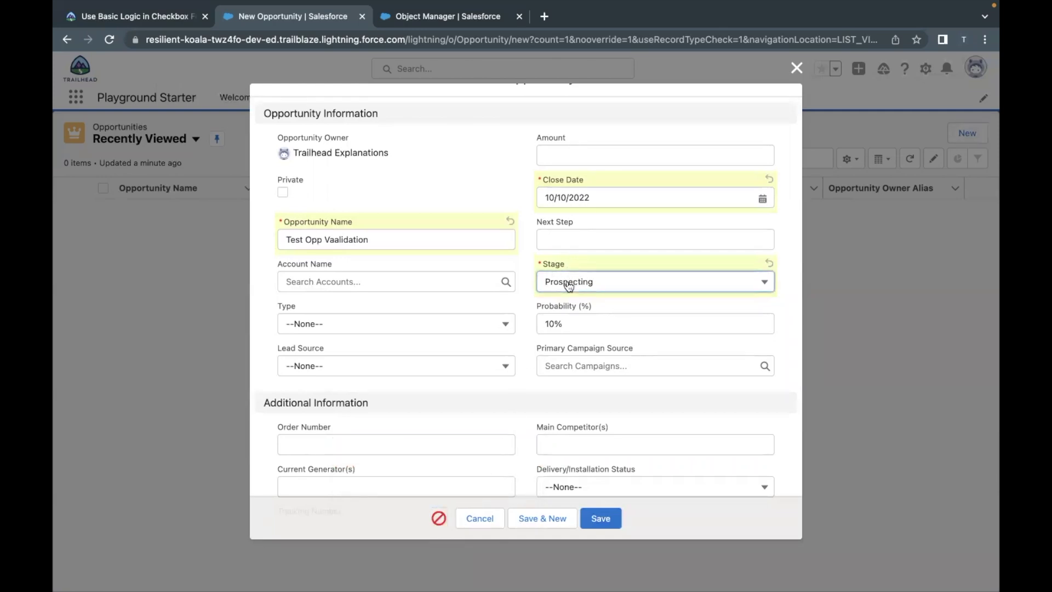
pyautogui.scroll(-5, 575, 377)
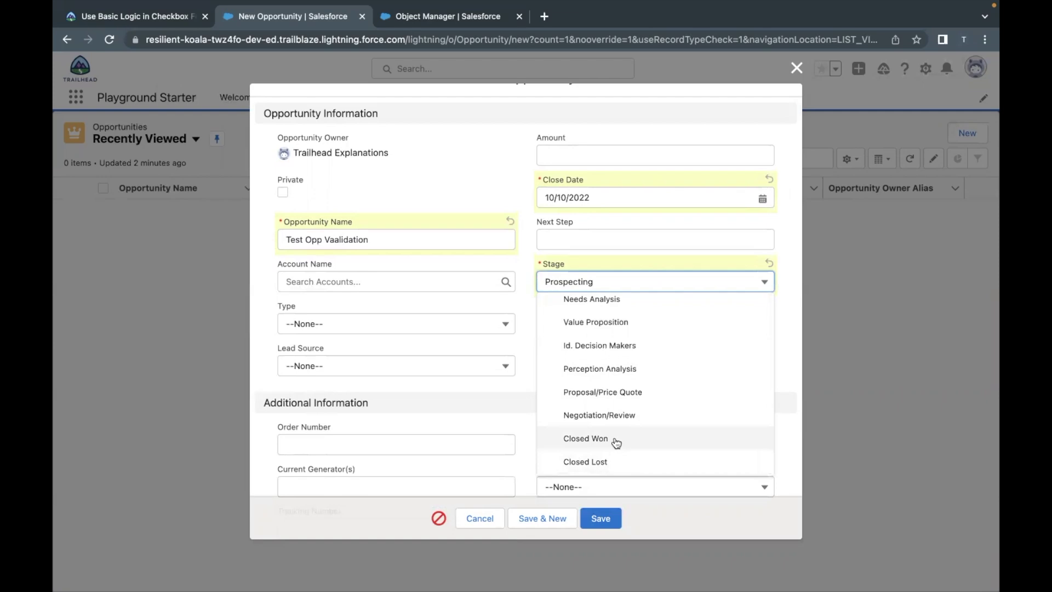
pyautogui.click(446, 25)
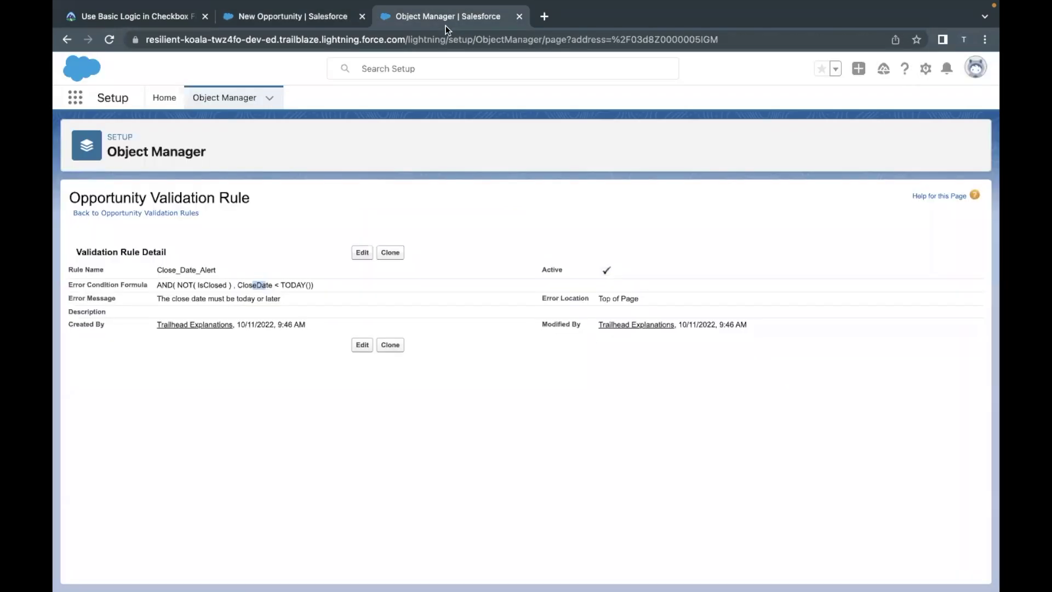
# Change the Test Opp Vaalidation stage to Closed Won and save the opportunity.
pyautogui.moveTo(178, 285); pyautogui.dragTo(229, 285)
pyautogui.click(282, 19)
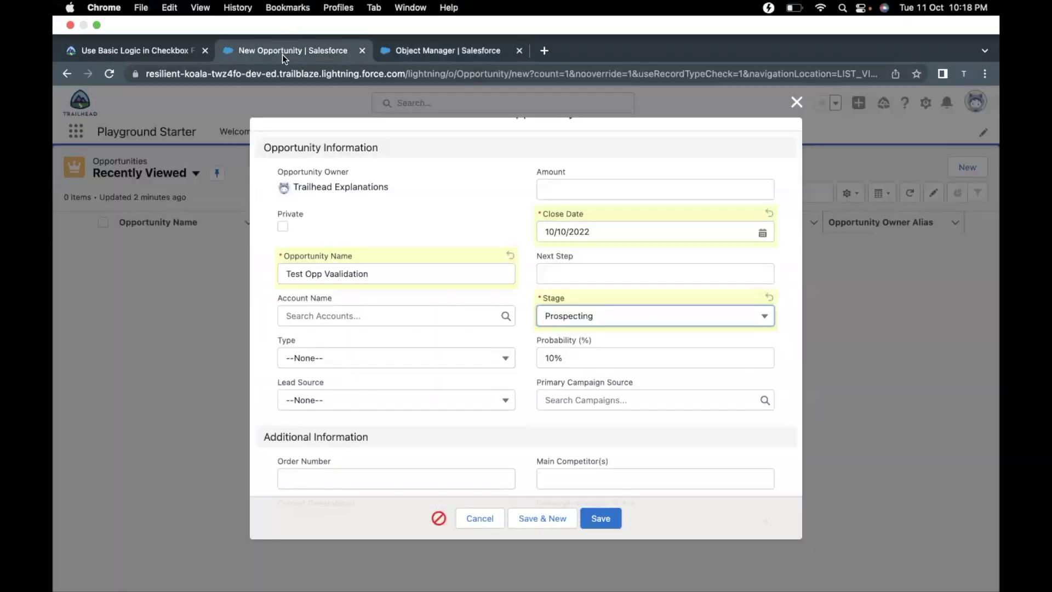
pyautogui.click(615, 288)
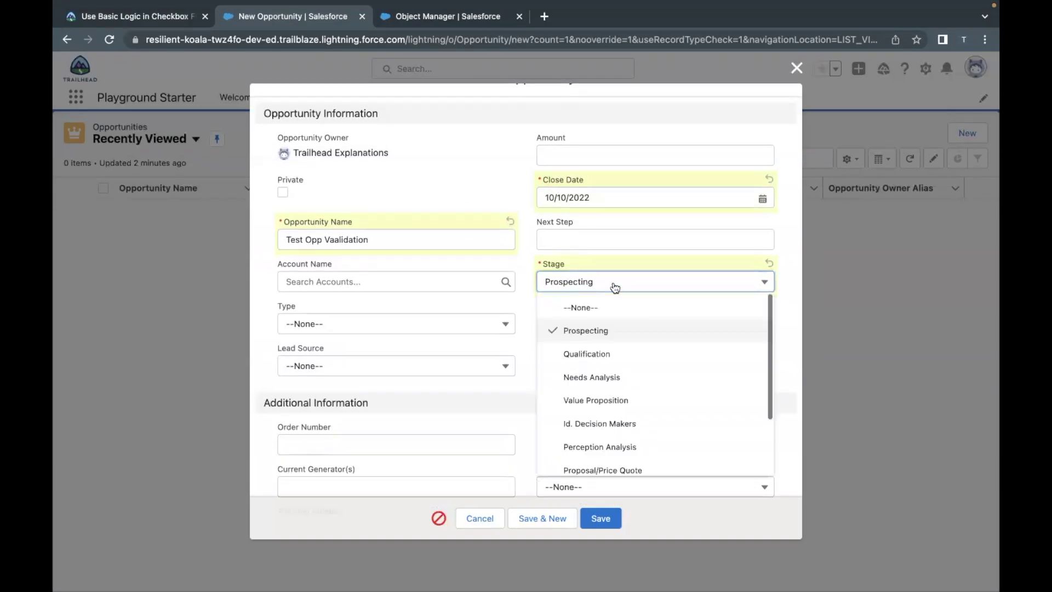
pyautogui.scroll(-2, 591, 432)
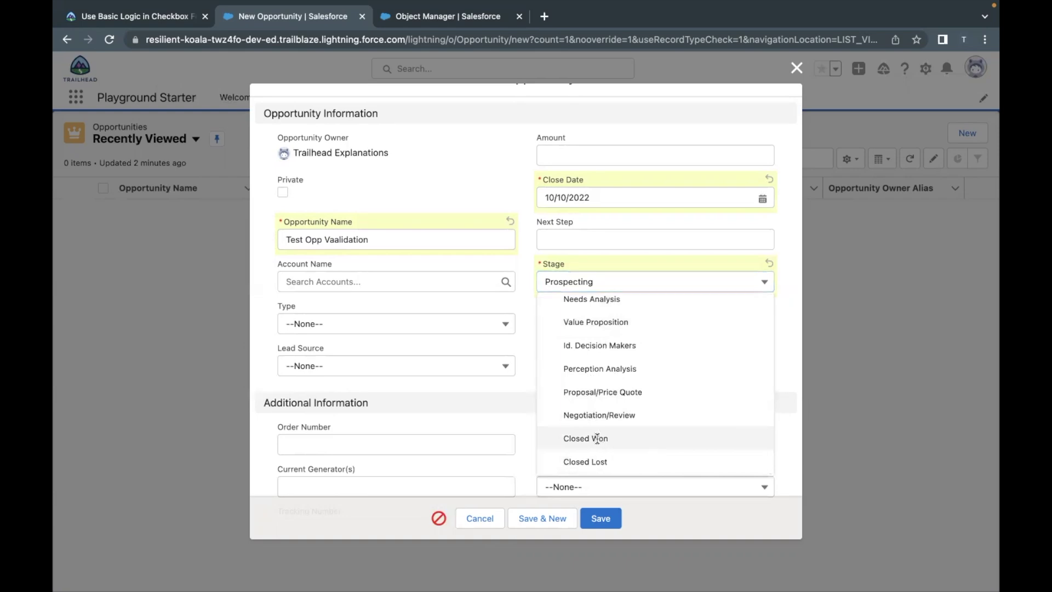
pyautogui.click(599, 441)
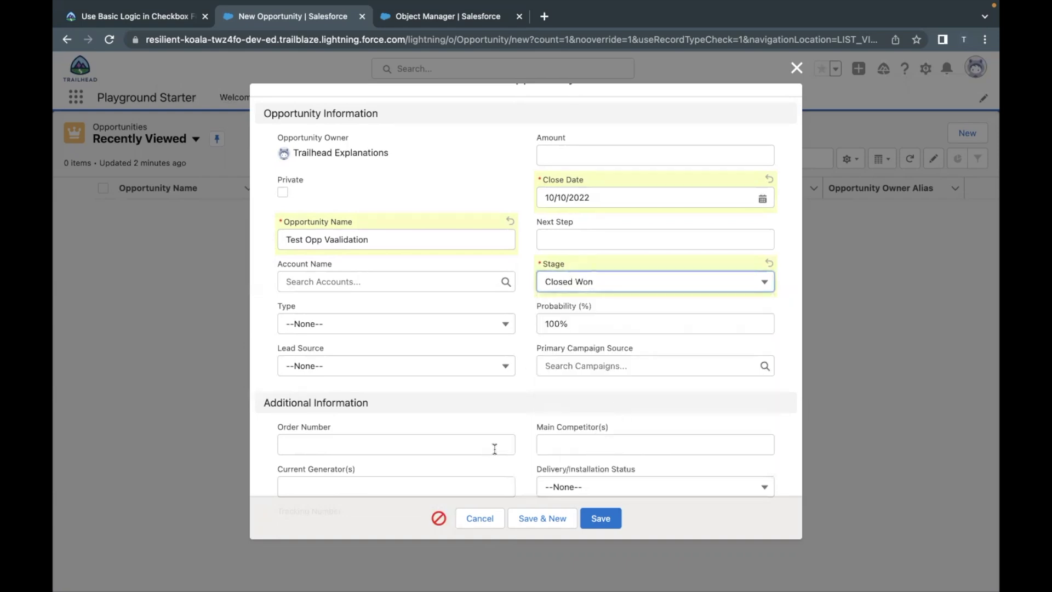
pyautogui.click(596, 518)
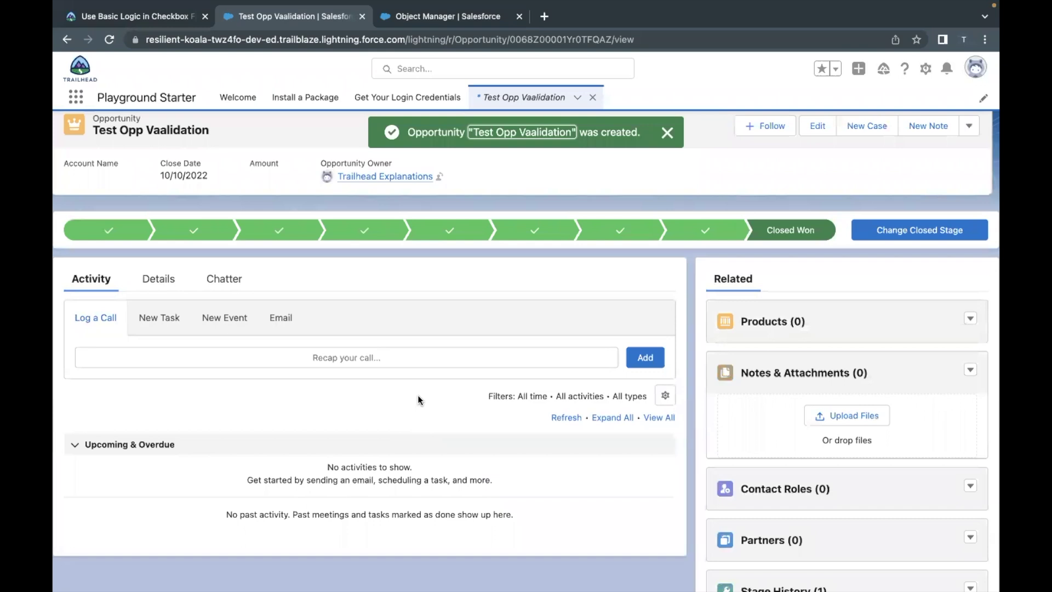
# Check the saved opportunity's Details, then go back through the rule page to the Trailhead challenge.
pyautogui.click(138, 280)
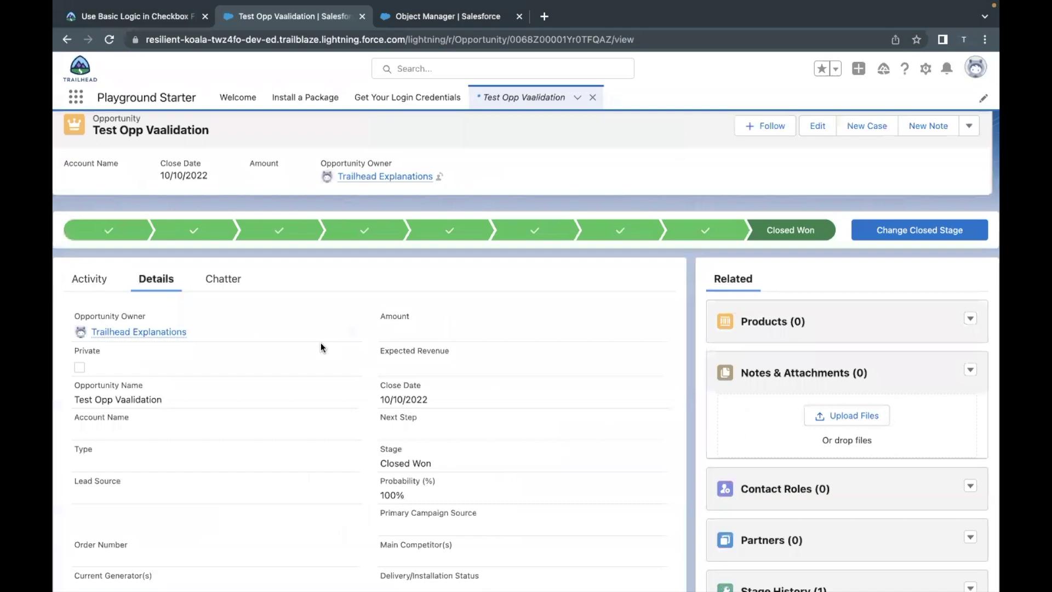
pyautogui.click(446, 16)
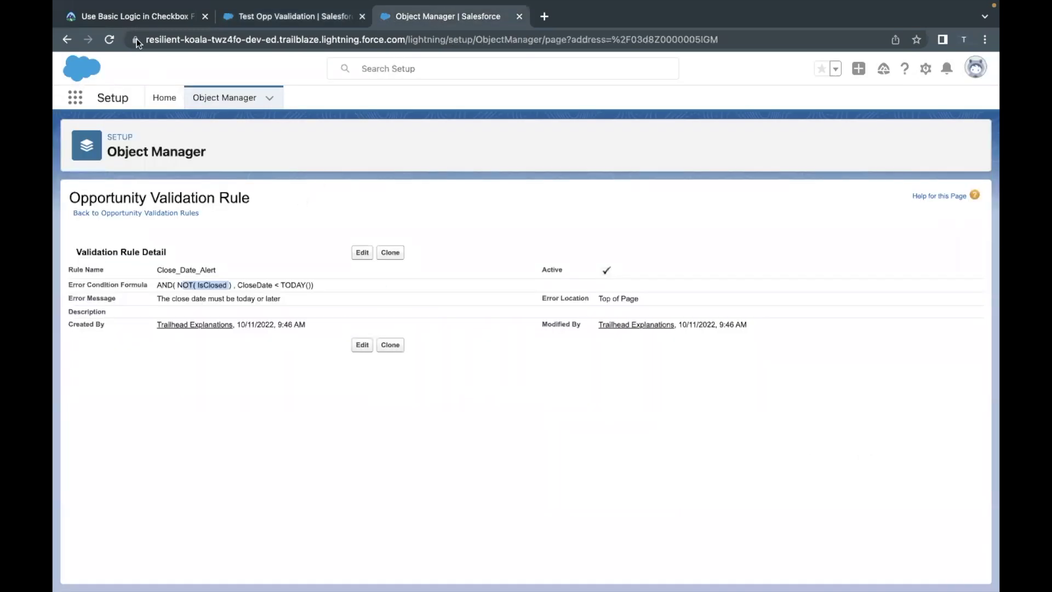
pyautogui.click(135, 17)
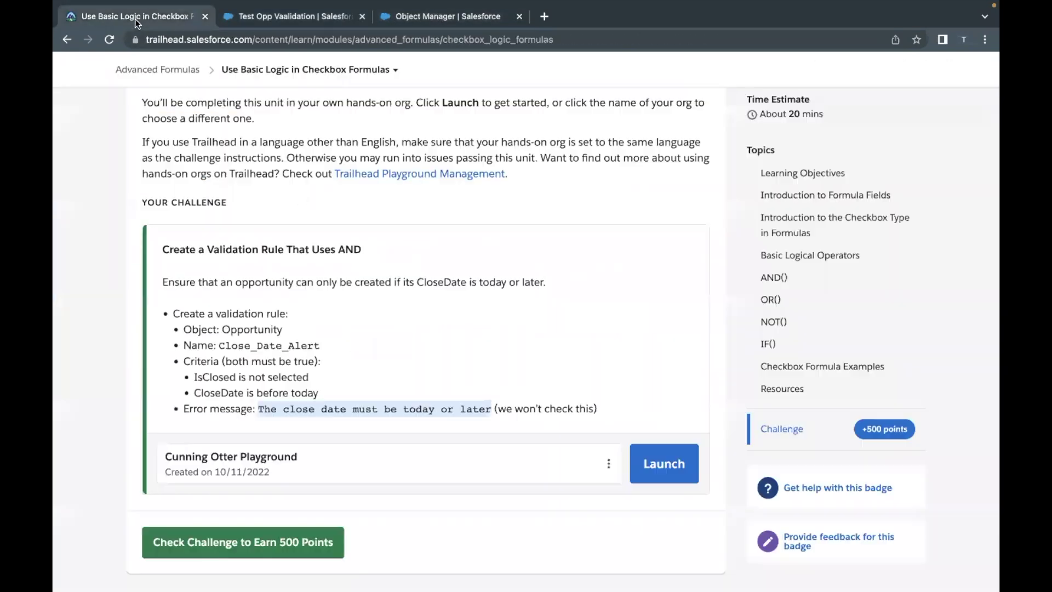
# Submit the challenge with Check Challenge to Earn 500 Points.
pyautogui.click(391, 311)
pyautogui.scroll(-1, 348, 402)
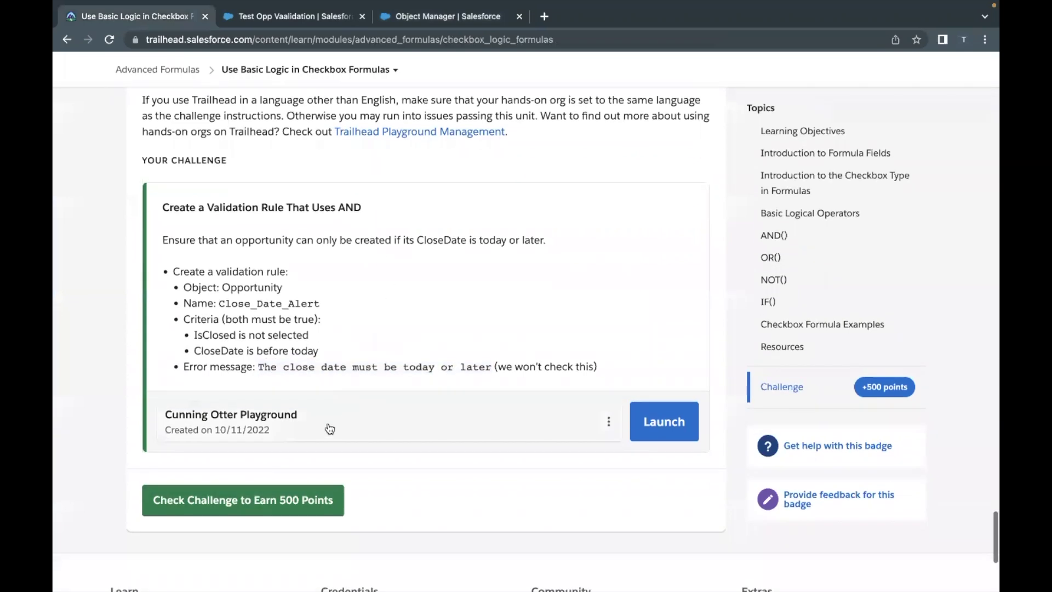
pyautogui.click(263, 503)
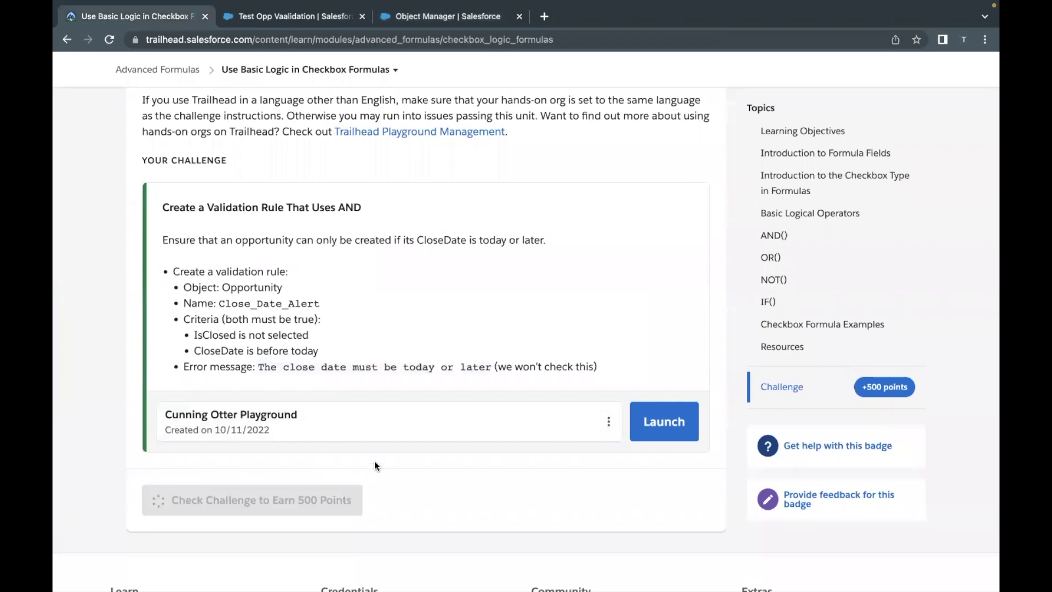